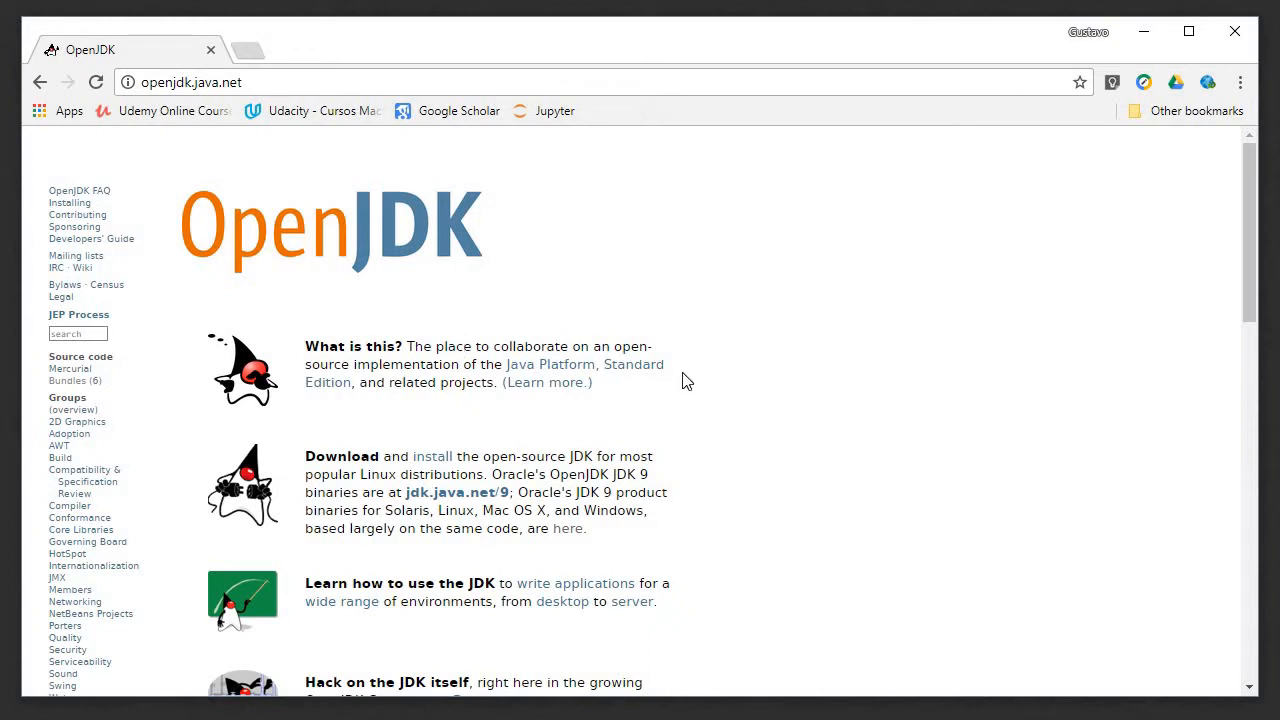
Step: Search Google for "jdk" in a new tab and open Oracle's Java SE Downloads page
{"action": "scroll", "coordinate": [686, 381], "scroll_direction": "down", "scroll_amount": 4}
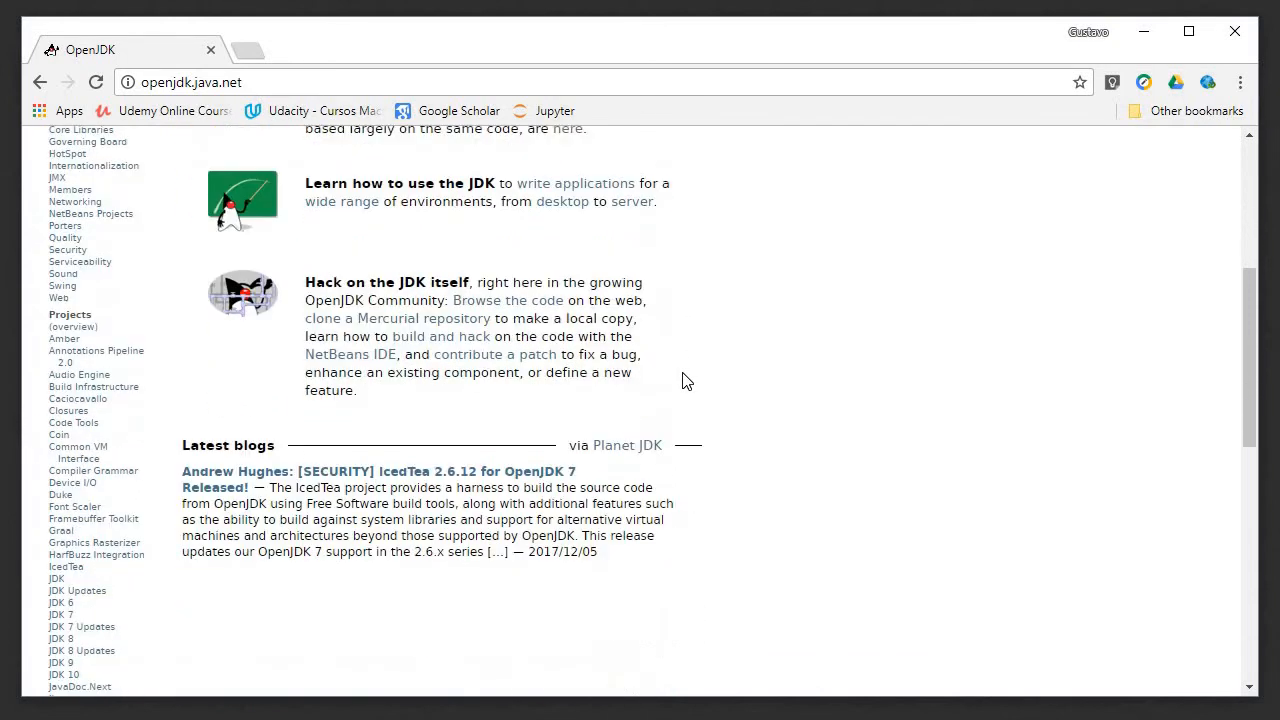
{"action": "scroll", "coordinate": [686, 381], "scroll_direction": "up", "scroll_amount": 4}
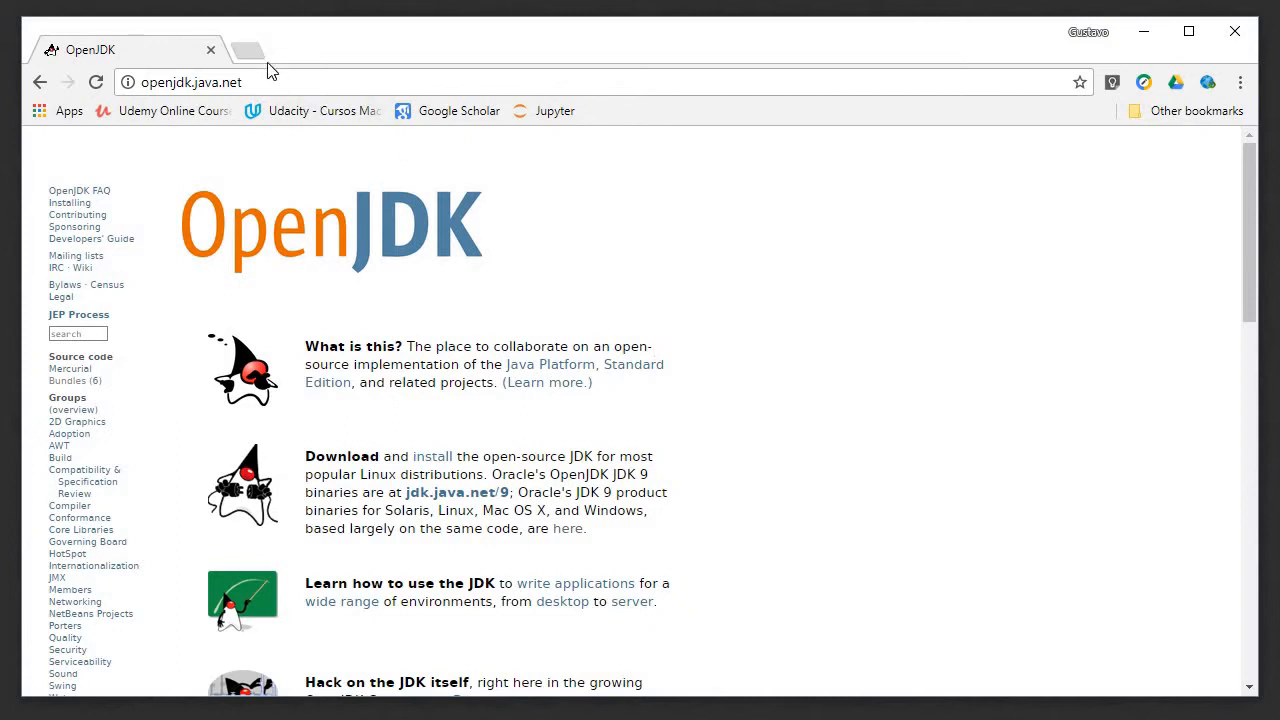
{"action": "key", "text": "ctrl+t"}
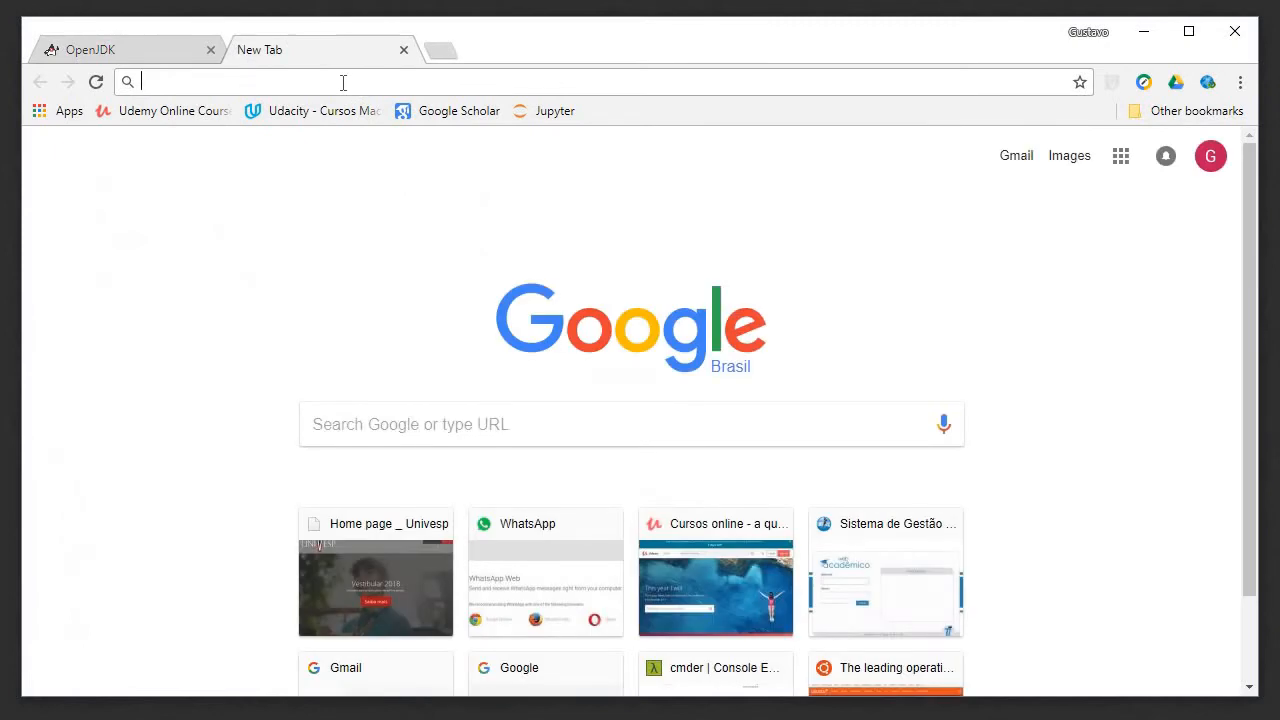
{"action": "type", "text": "jdk"}
{"action": "key", "text": "Return"}
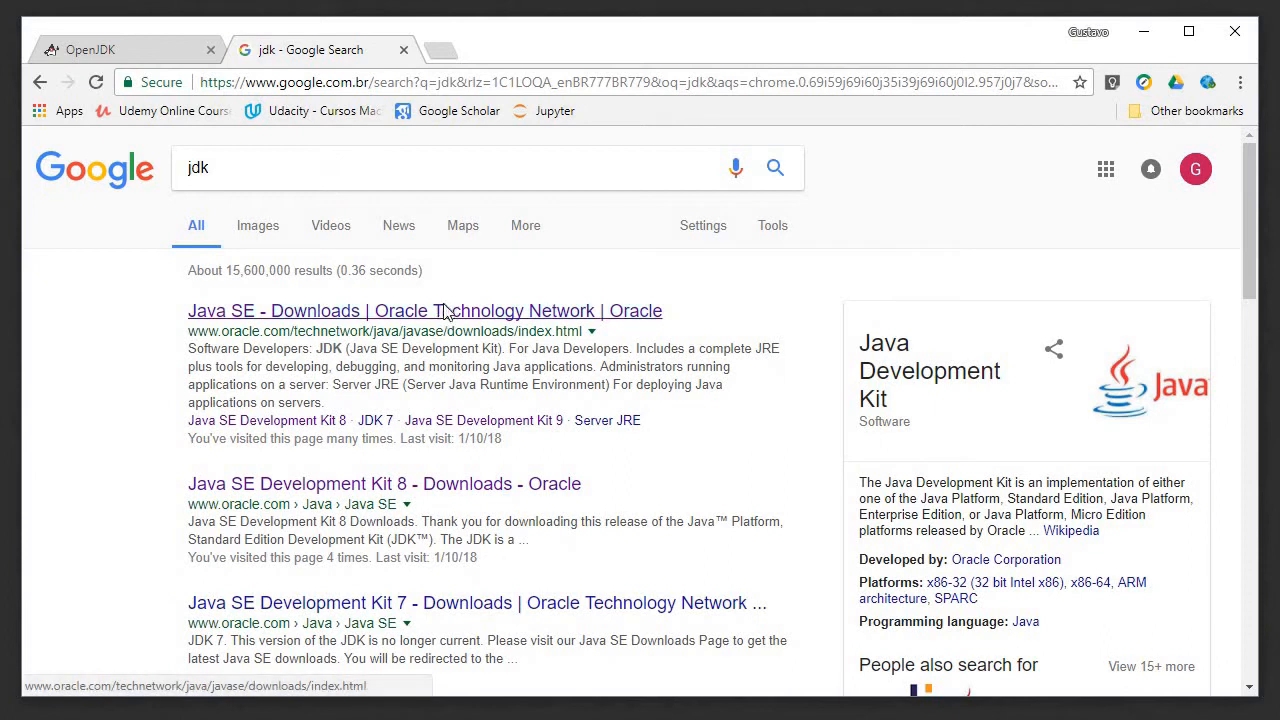
{"action": "left_click", "coordinate": [436, 312]}
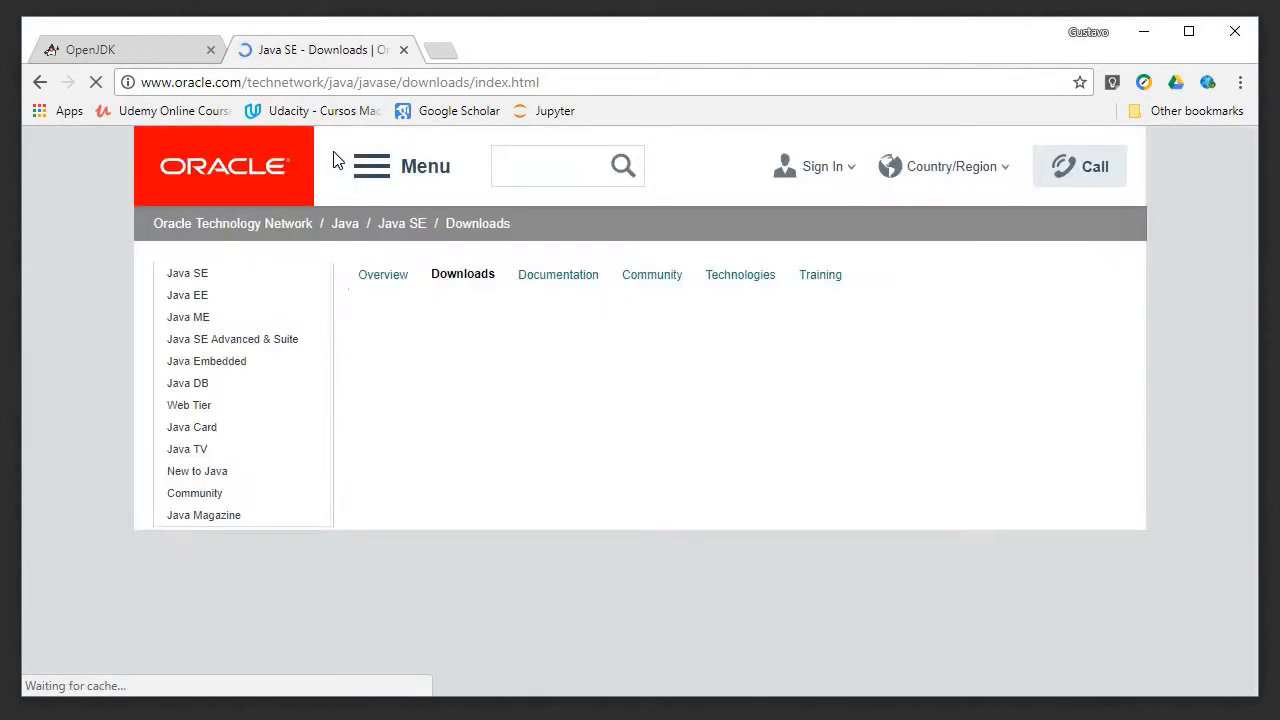
Step: Compare the OpenJDK site with Oracle's Java SE Downloads page, examining the packages offered for Java SE 9.0.1 and 8u151/8u152
{"action": "left_click", "coordinate": [142, 52]}
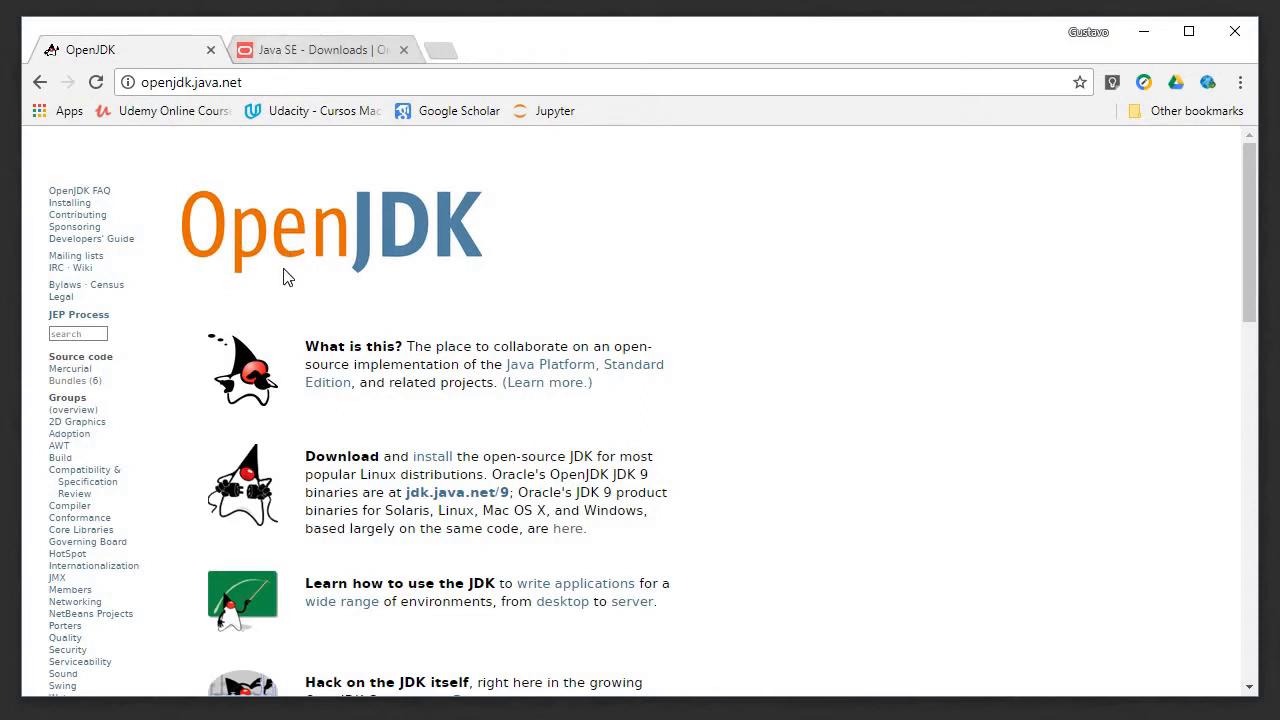
{"action": "left_click", "coordinate": [330, 60]}
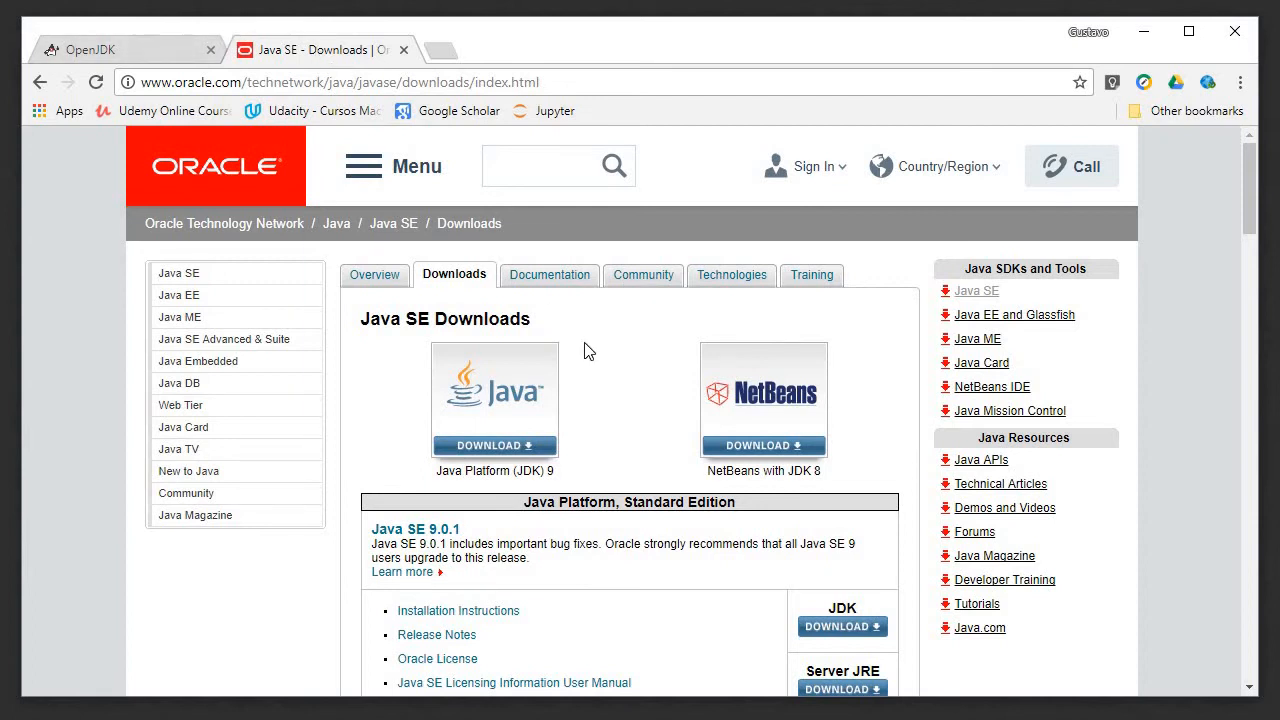
{"action": "scroll", "coordinate": [875, 457], "scroll_direction": "down", "scroll_amount": 1}
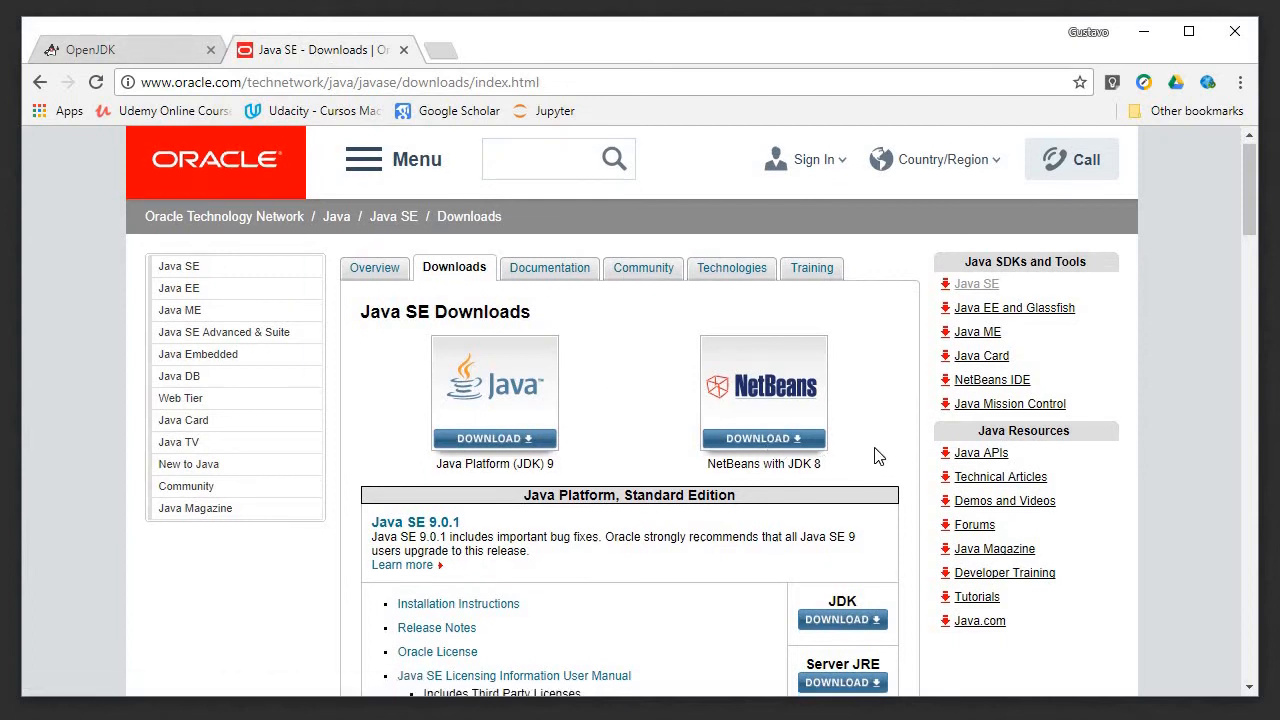
{"action": "scroll", "coordinate": [875, 457], "scroll_direction": "down", "scroll_amount": 3}
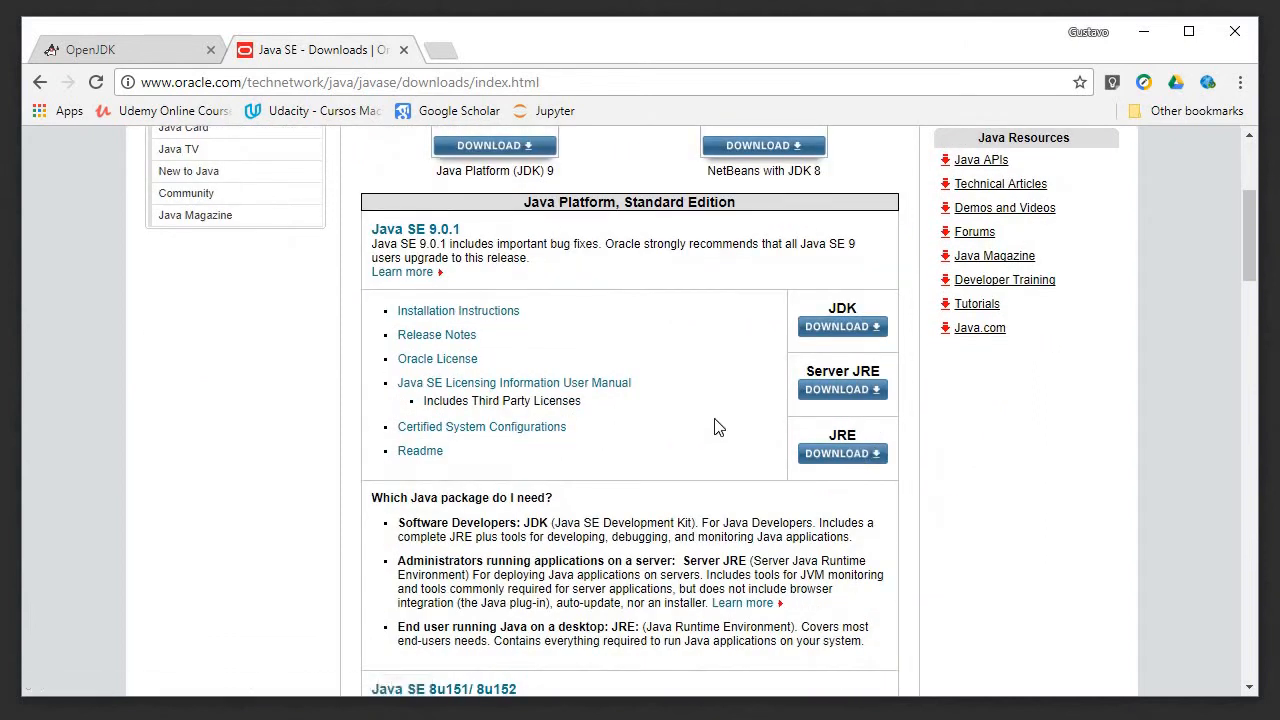
{"action": "scroll", "coordinate": [722, 430], "scroll_direction": "up", "scroll_amount": 2}
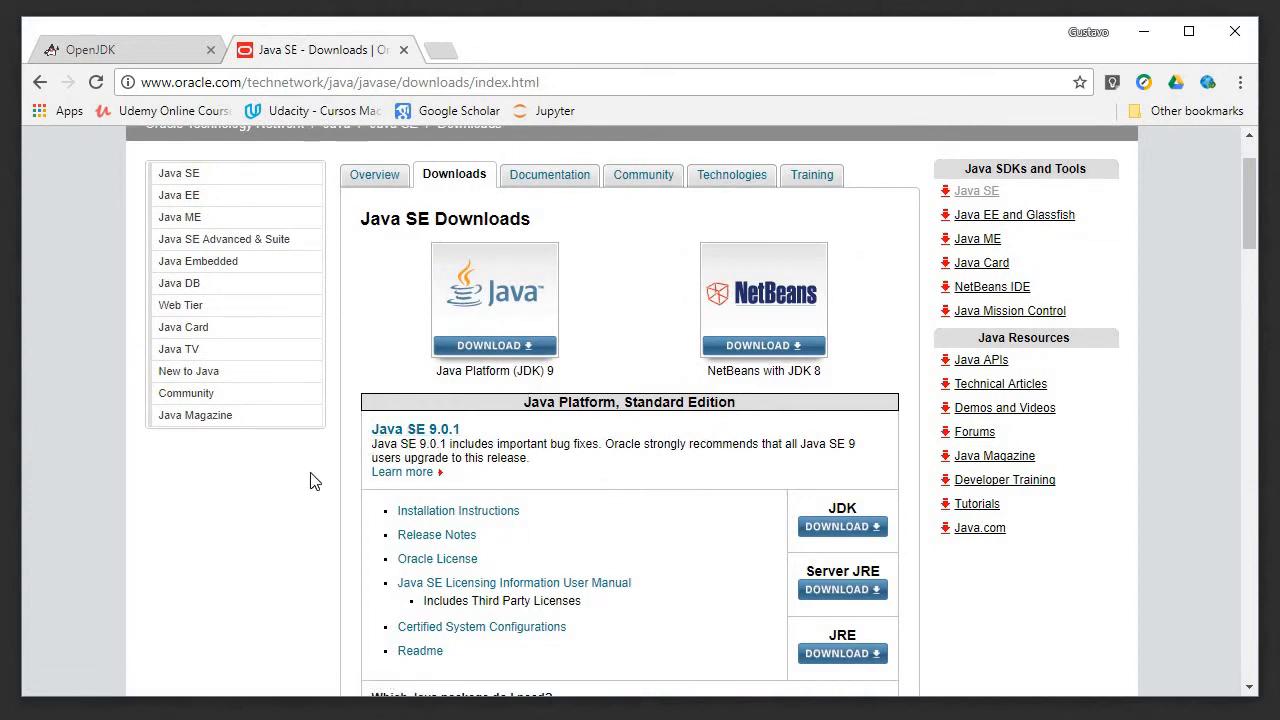
{"action": "scroll", "coordinate": [310, 481], "scroll_direction": "down", "scroll_amount": 3}
{"action": "scroll", "coordinate": [310, 481], "scroll_direction": "down", "scroll_amount": 6}
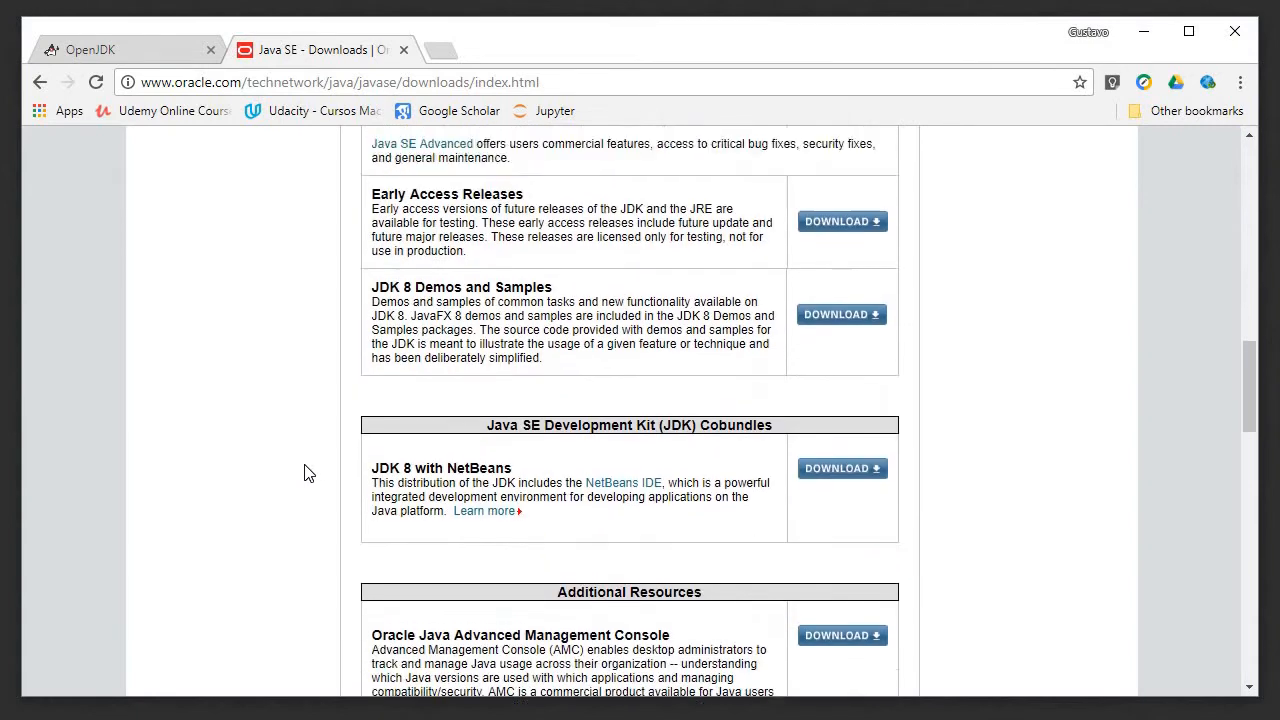
{"action": "scroll", "coordinate": [308, 475], "scroll_direction": "up", "scroll_amount": 7}
{"action": "scroll", "coordinate": [308, 474], "scroll_direction": "up", "scroll_amount": 3}
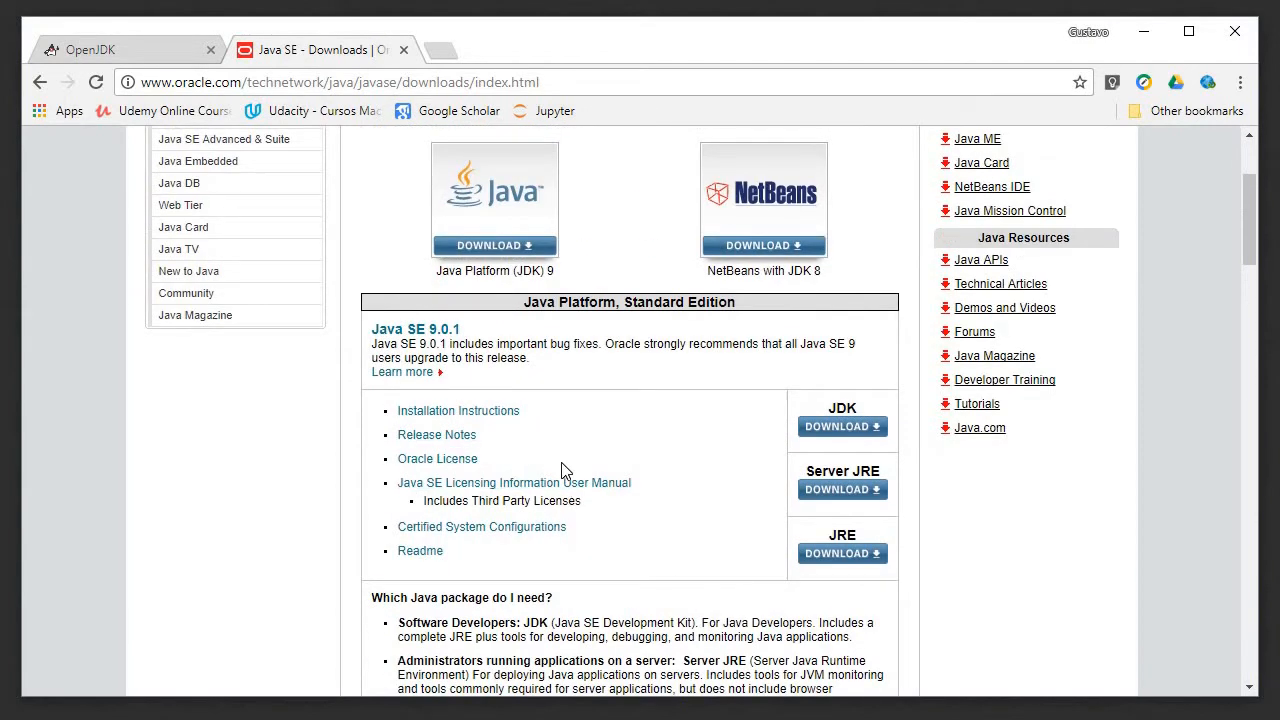
{"action": "scroll", "coordinate": [562, 471], "scroll_direction": "down", "scroll_amount": 3}
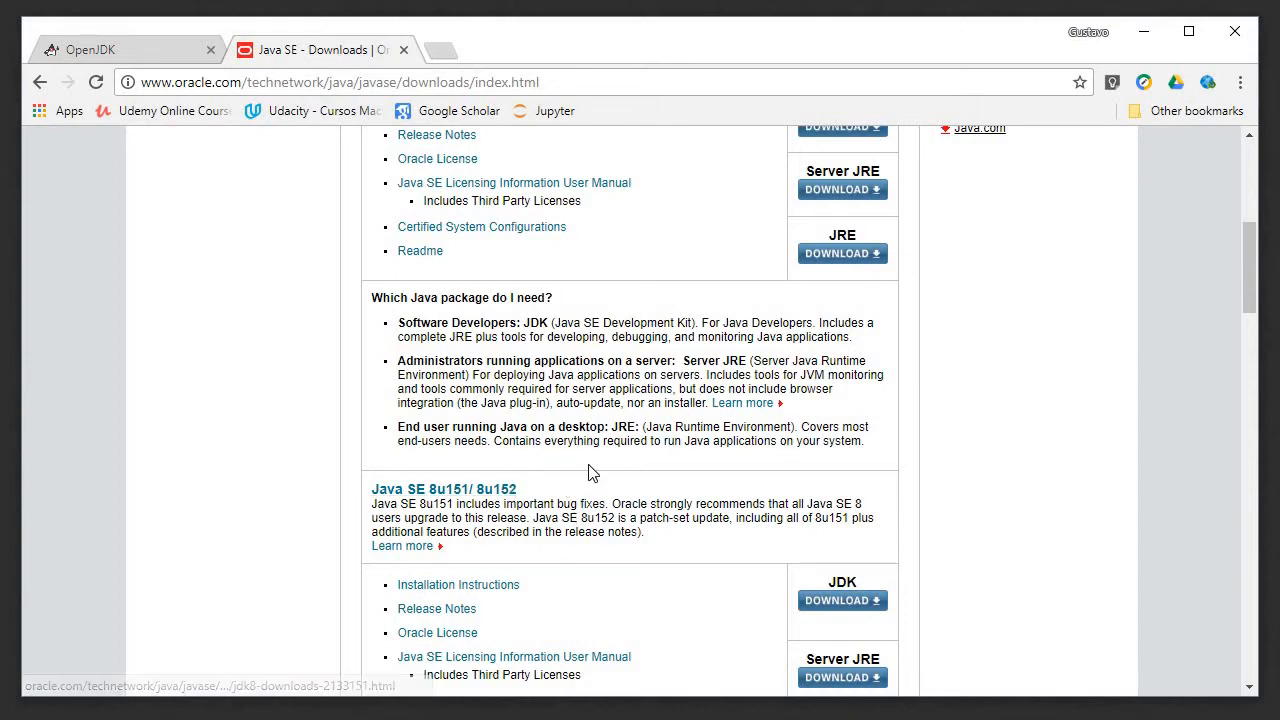
{"action": "scroll", "coordinate": [591, 473], "scroll_direction": "up", "scroll_amount": 2}
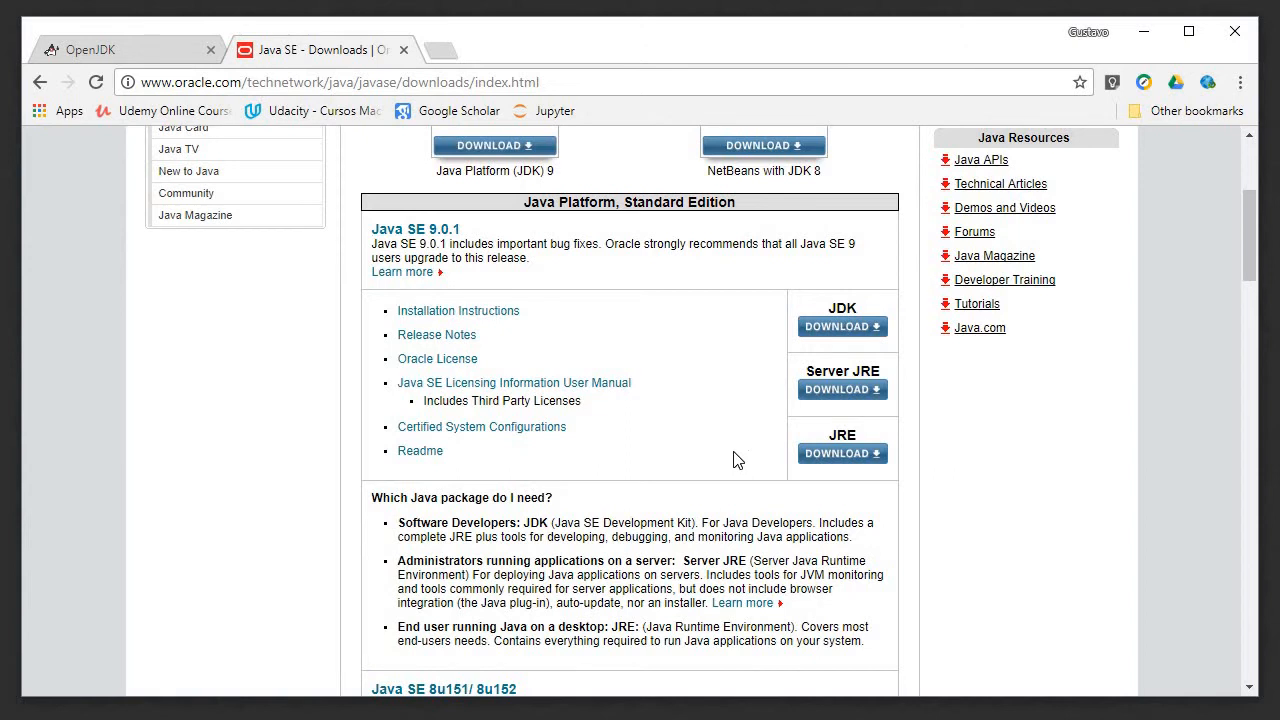
{"action": "scroll", "coordinate": [733, 459], "scroll_direction": "down", "scroll_amount": 4}
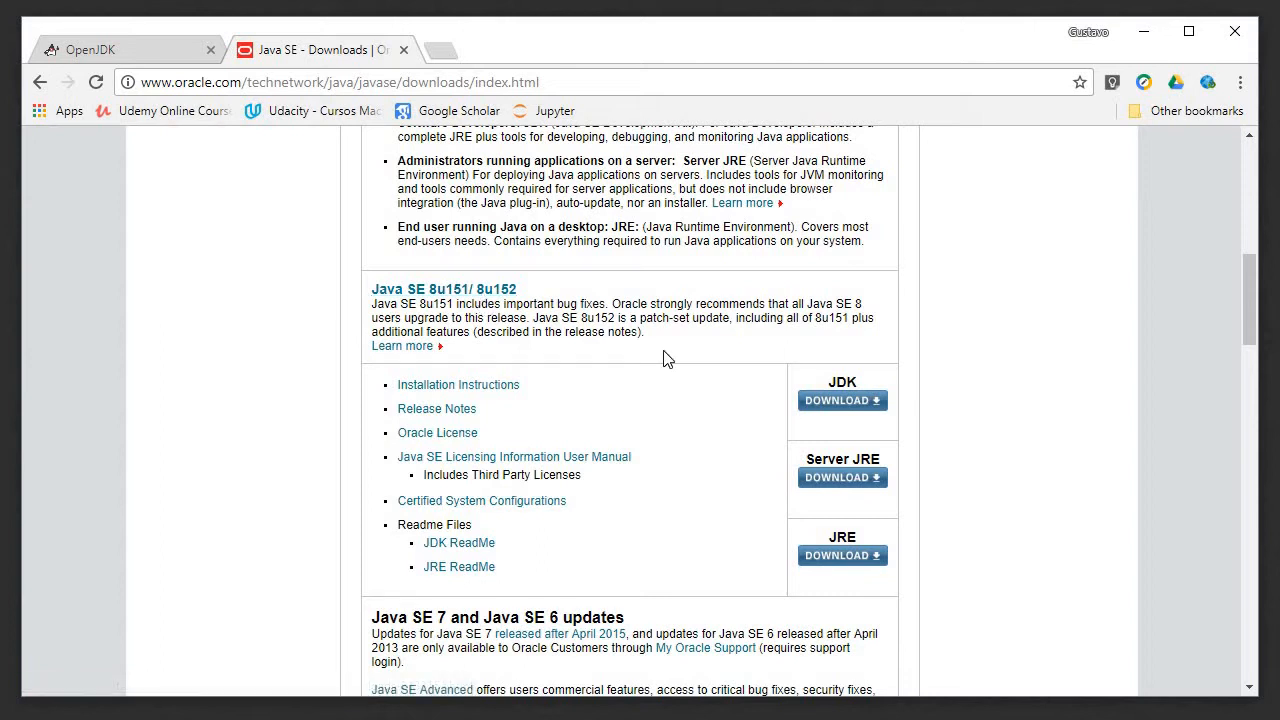
{"action": "scroll", "coordinate": [665, 358], "scroll_direction": "up", "scroll_amount": 4}
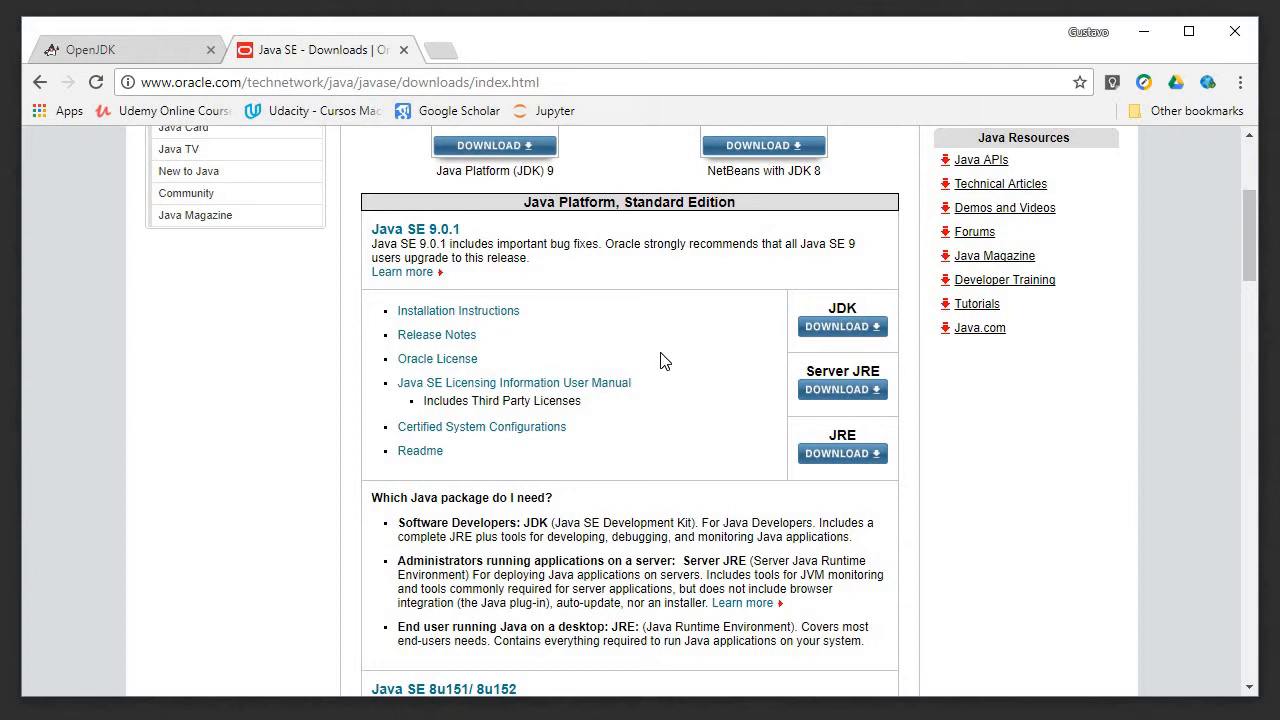
Step: Open the JDK download page for Java SE 8u151/8u152 and locate the 8u151 package list
{"action": "scroll", "coordinate": [658, 407], "scroll_direction": "down", "scroll_amount": 4}
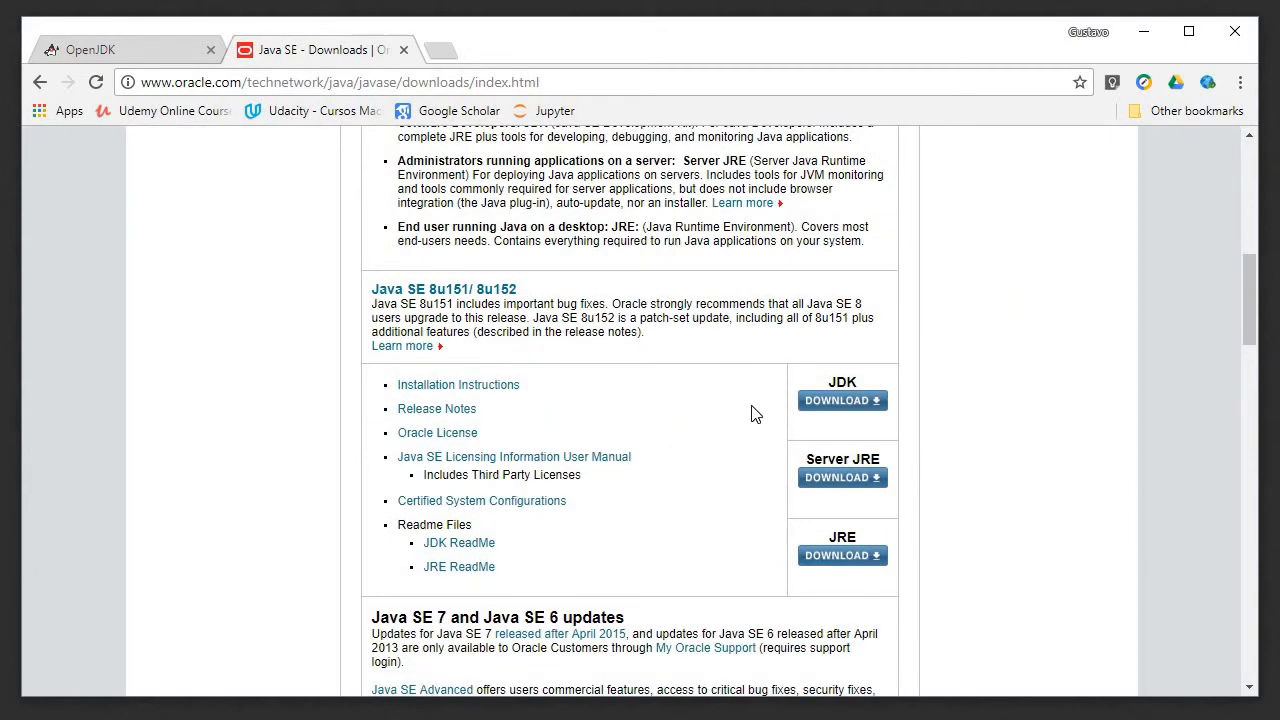
{"action": "left_click", "coordinate": [837, 400]}
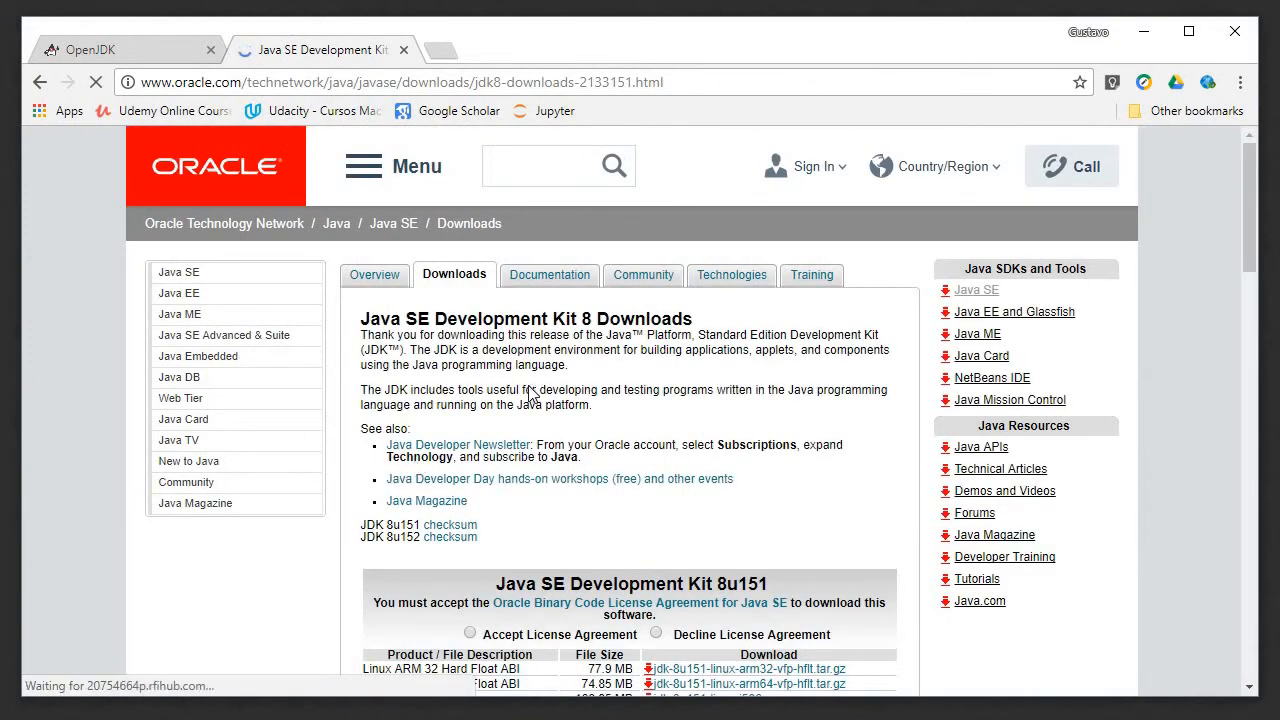
{"action": "scroll", "coordinate": [669, 360], "scroll_direction": "down", "scroll_amount": 5}
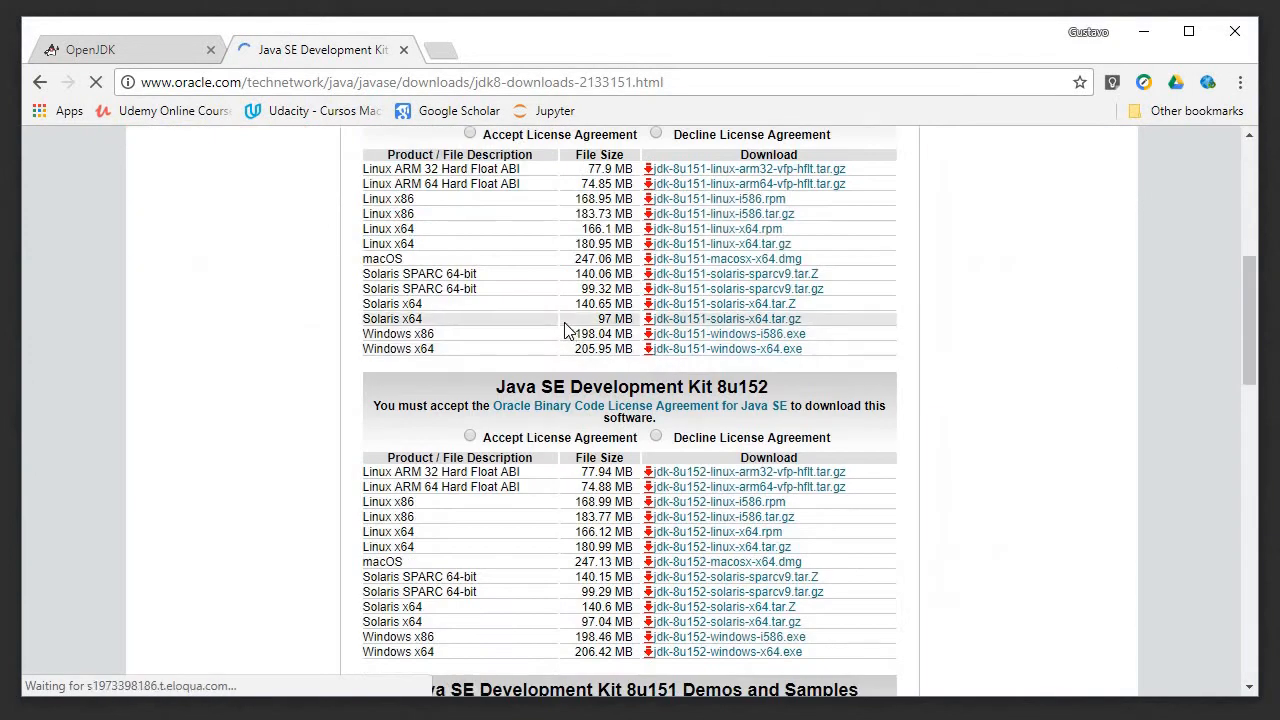
{"action": "scroll", "coordinate": [565, 330], "scroll_direction": "up", "scroll_amount": 1}
{"action": "scroll", "coordinate": [565, 330], "scroll_direction": "up", "scroll_amount": 1}
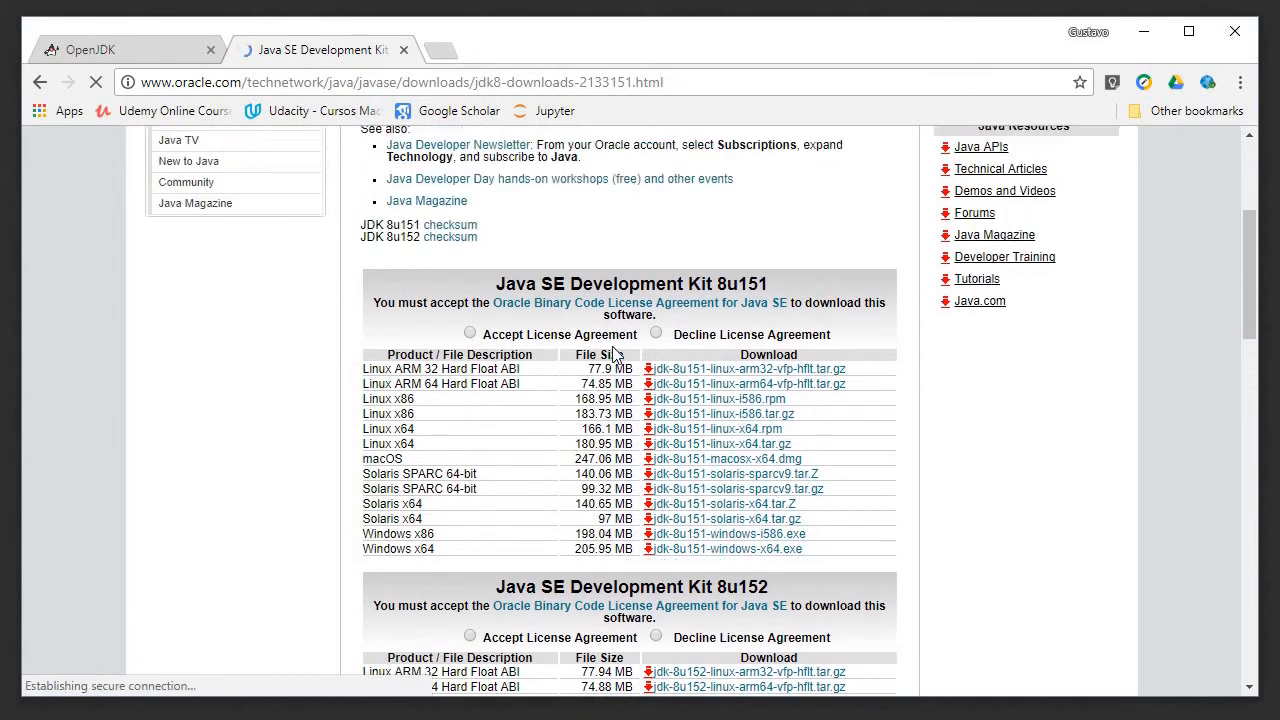
Step: Accept the license agreement for Java SE Development Kit 8u151 and request jdk-8u151-windows-x64.exe, cancelling the save
{"action": "left_click", "coordinate": [470, 335]}
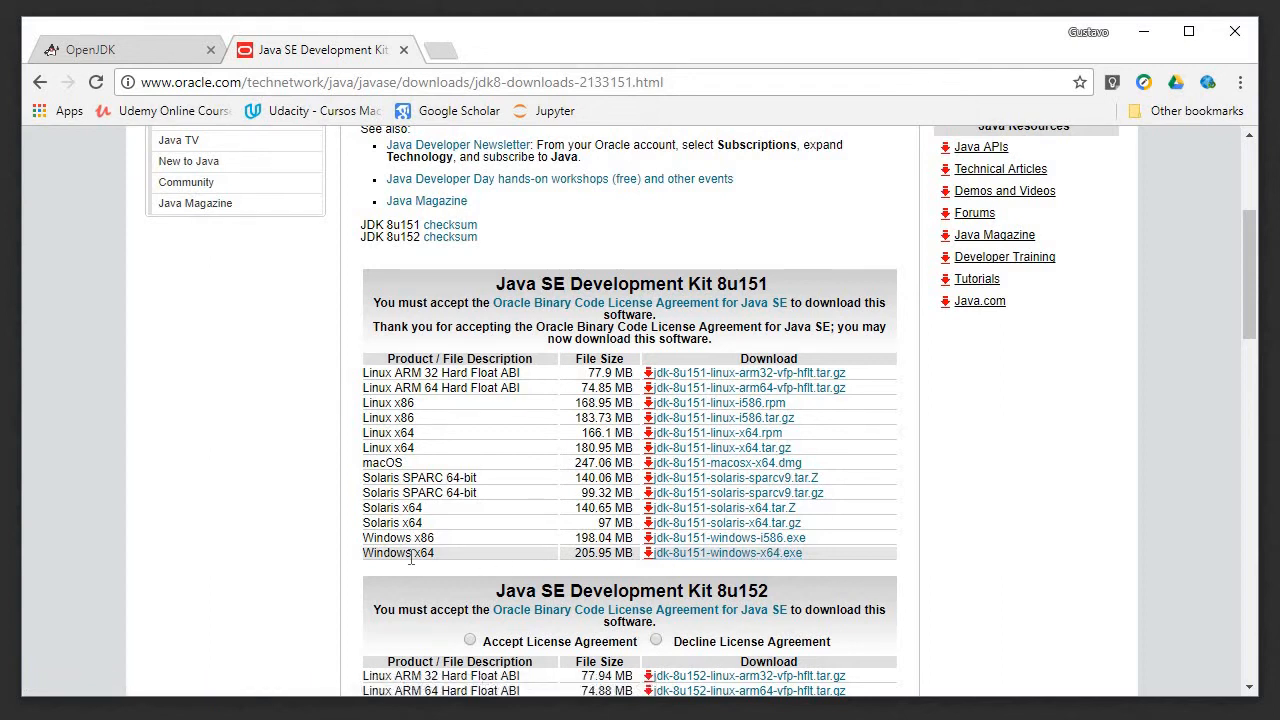
{"action": "left_click", "coordinate": [688, 558]}
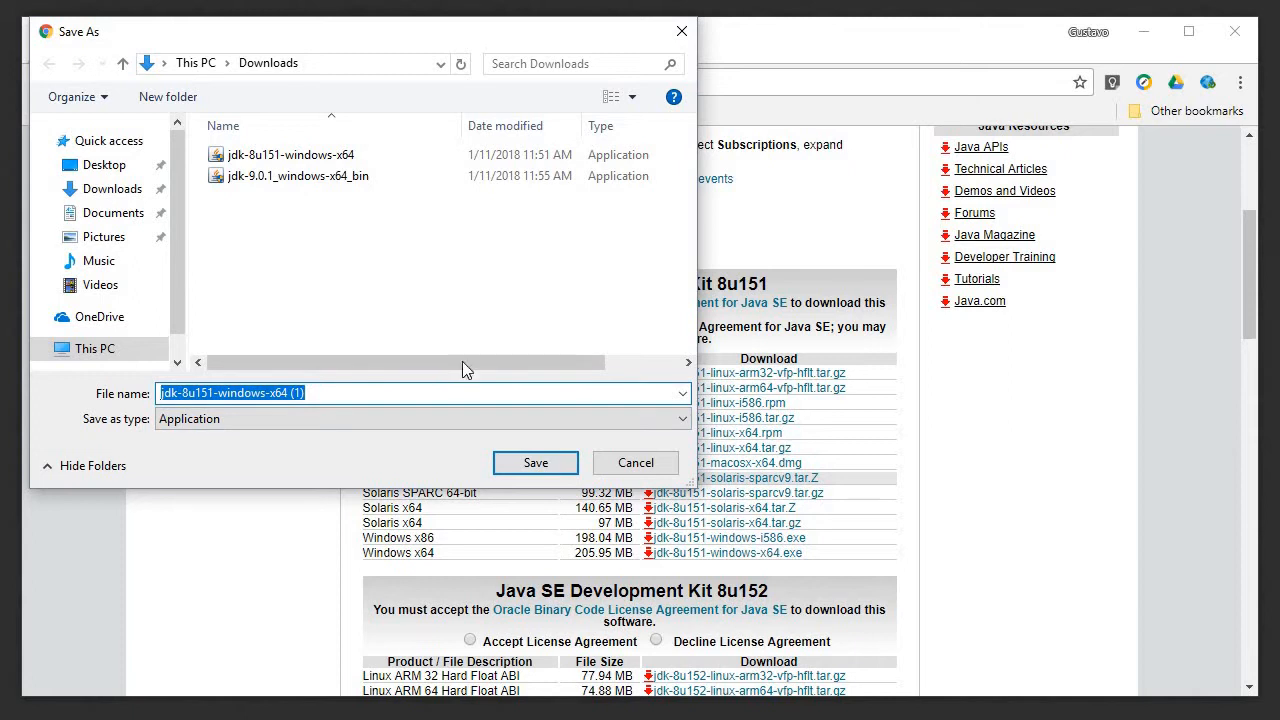
{"action": "left_click", "coordinate": [636, 466]}
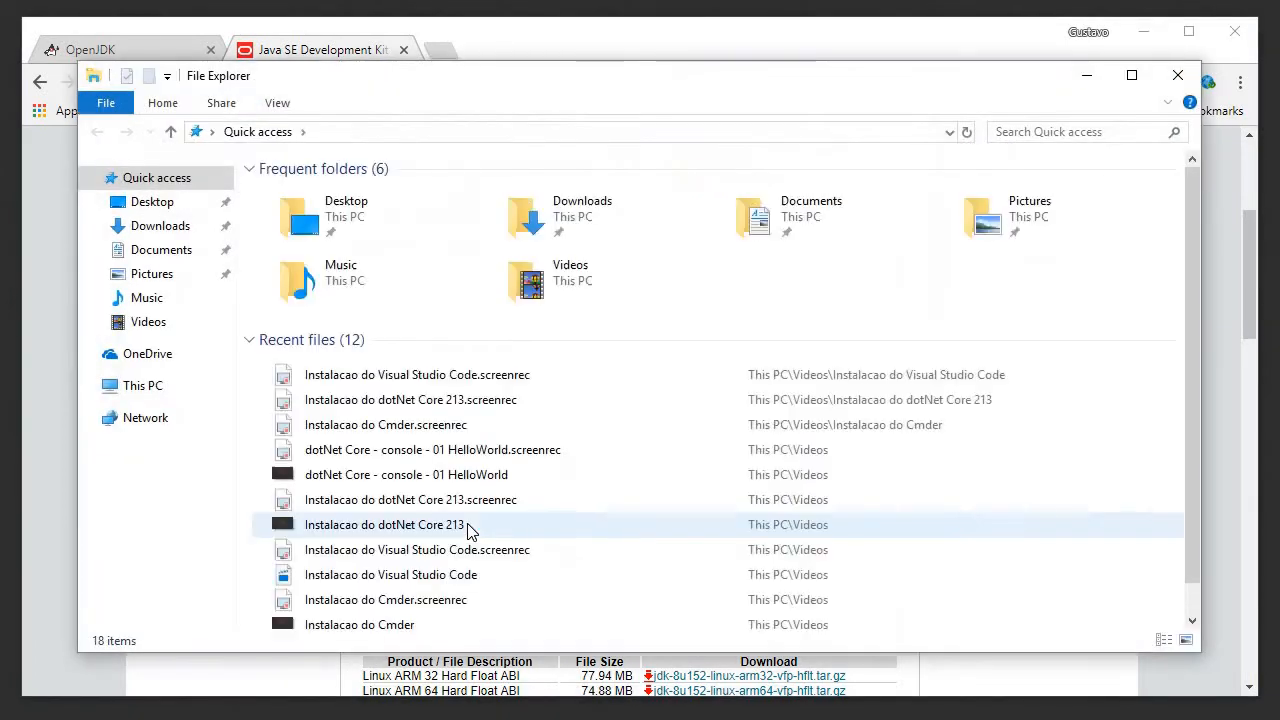
Step: Launch the jdk-8u151-windows-x64 installer from the Downloads folder in File Explorer and proceed past its welcome page
{"action": "left_click", "coordinate": [160, 230]}
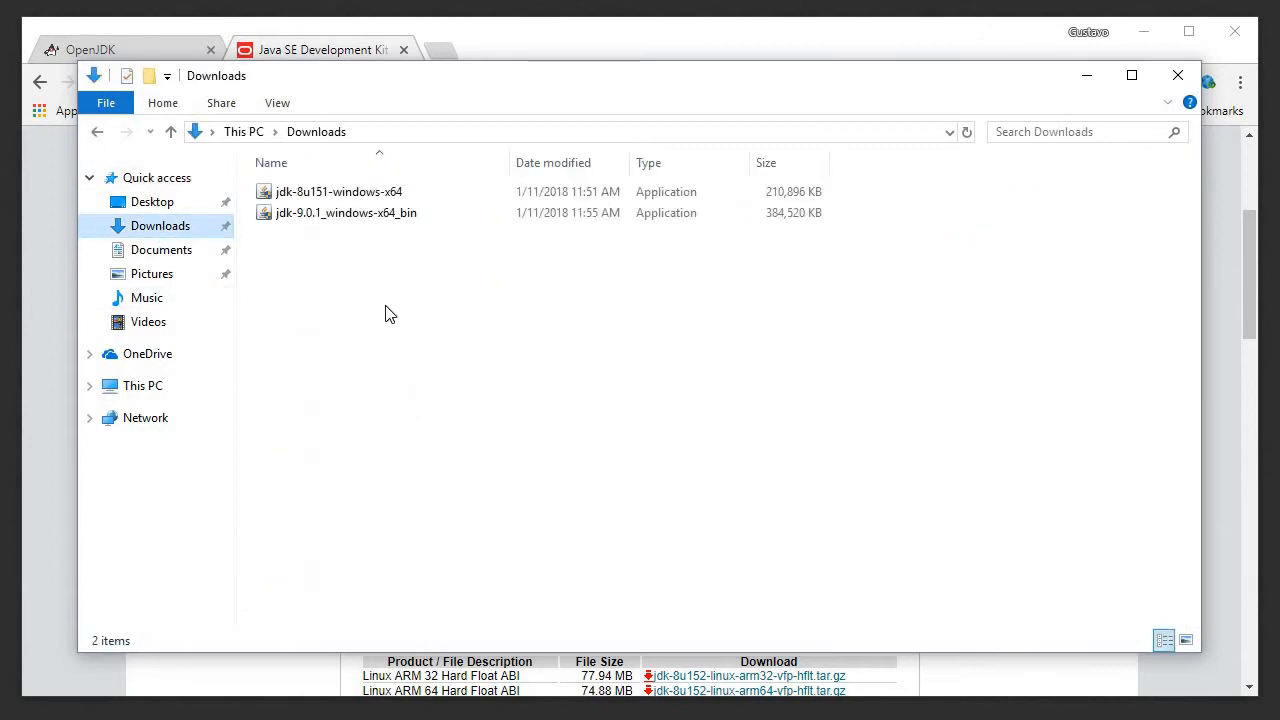
{"action": "double_click", "coordinate": [337, 193]}
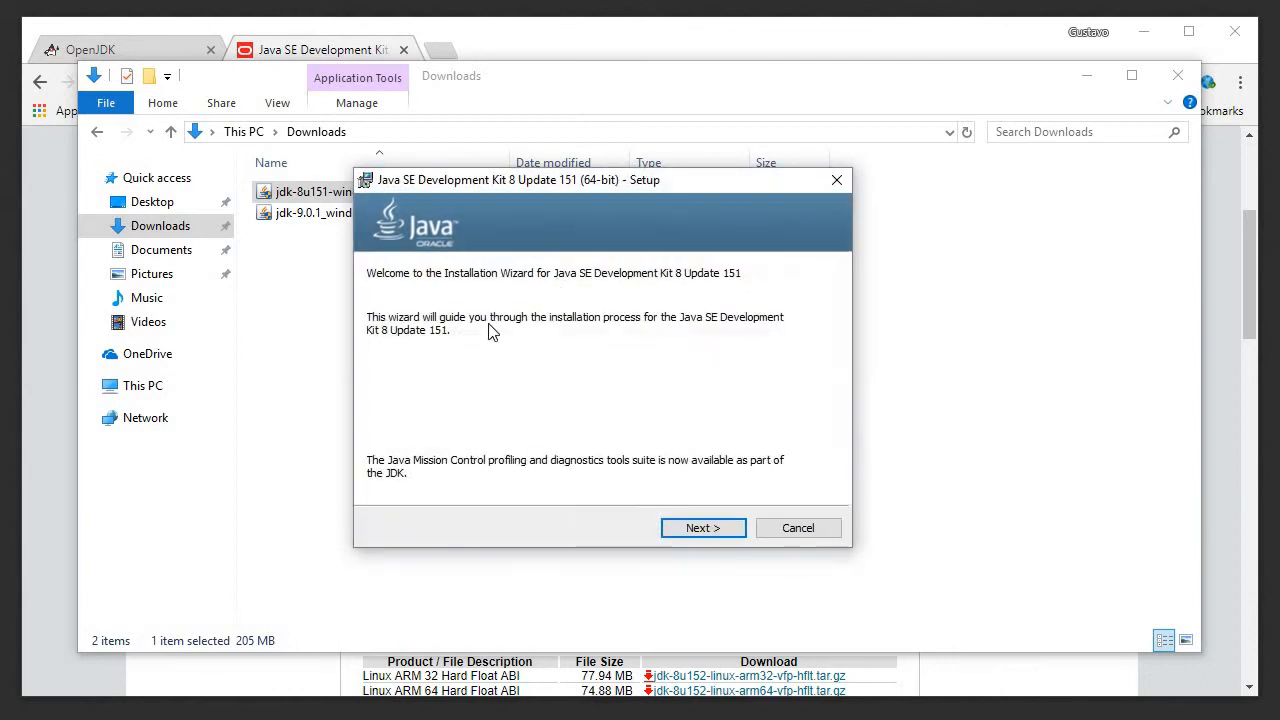
{"action": "left_click", "coordinate": [707, 533]}
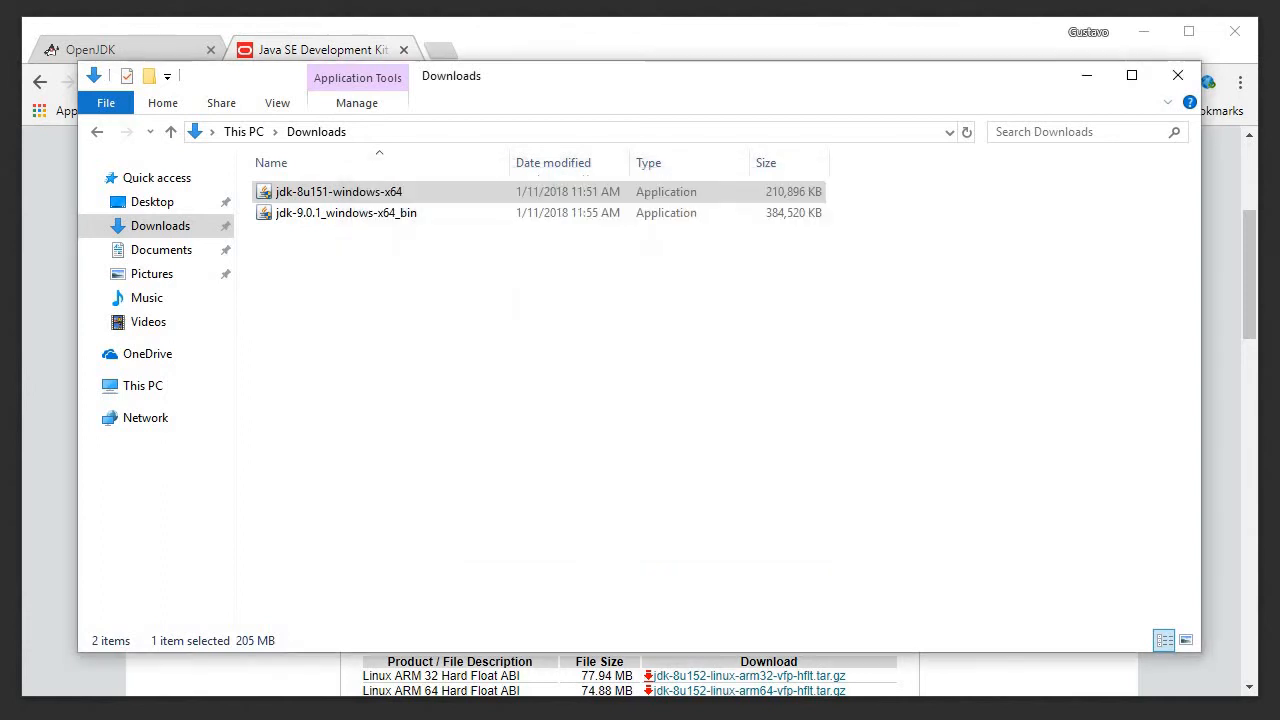
Step: Look inside the Tools folder on Local Disk (C:) in File Explorer and minimize the window
{"action": "left_click", "coordinate": [141, 390]}
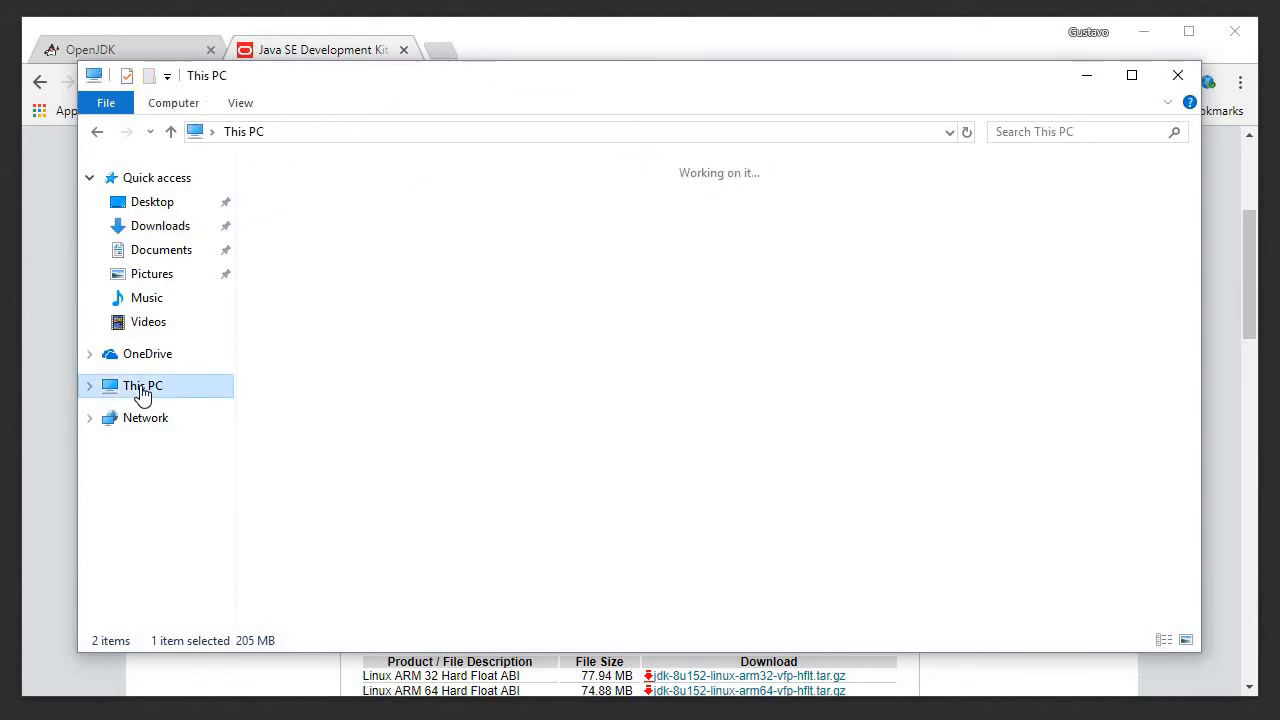
{"action": "left_click", "coordinate": [380, 420]}
{"action": "double_click", "coordinate": [380, 418]}
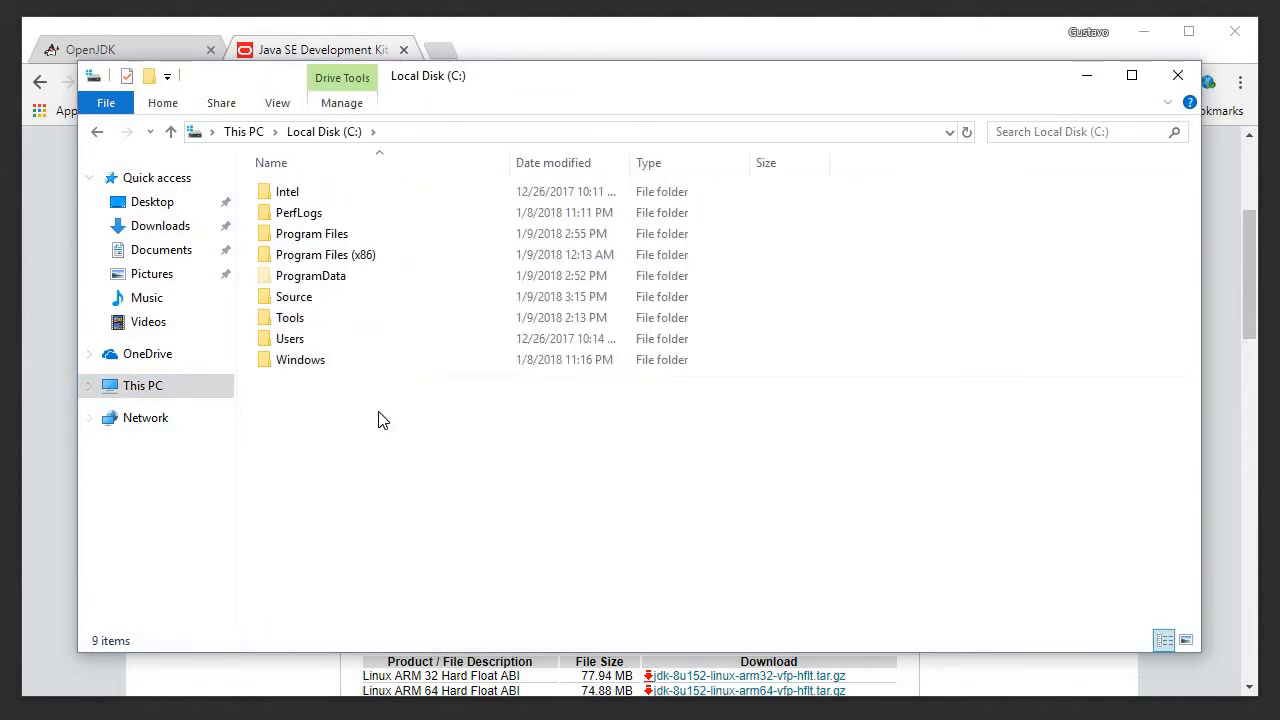
{"action": "double_click", "coordinate": [290, 326]}
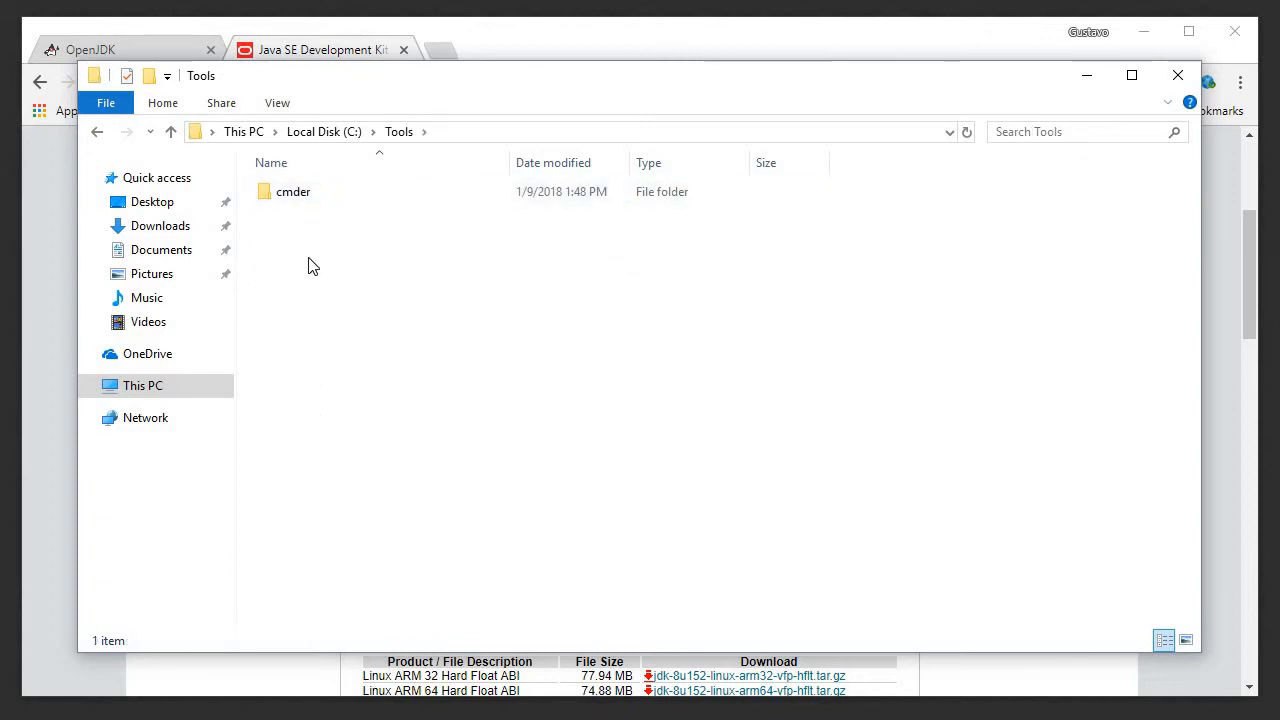
{"action": "left_click", "coordinate": [1082, 80]}
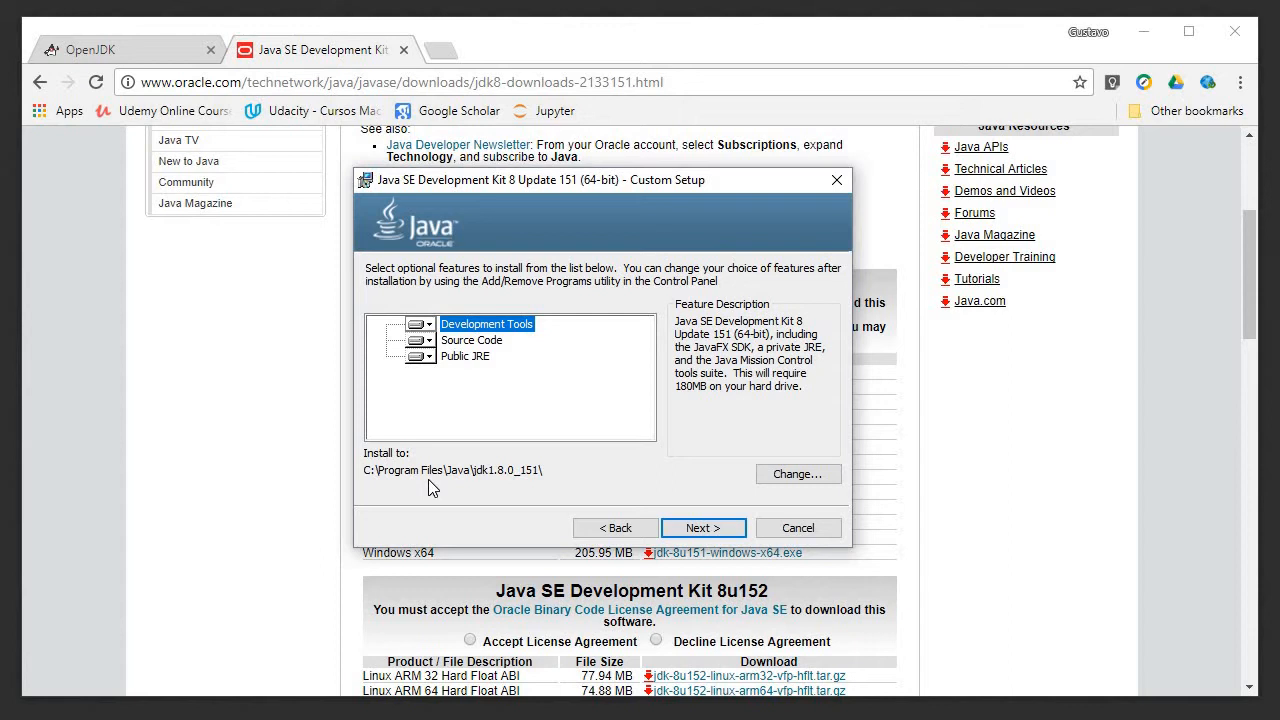
Step: Change the JDK's installation folder to C:\Tools\Java\jdk1.8.0_151\ in the Custom Setup
{"action": "left_click", "coordinate": [795, 477]}
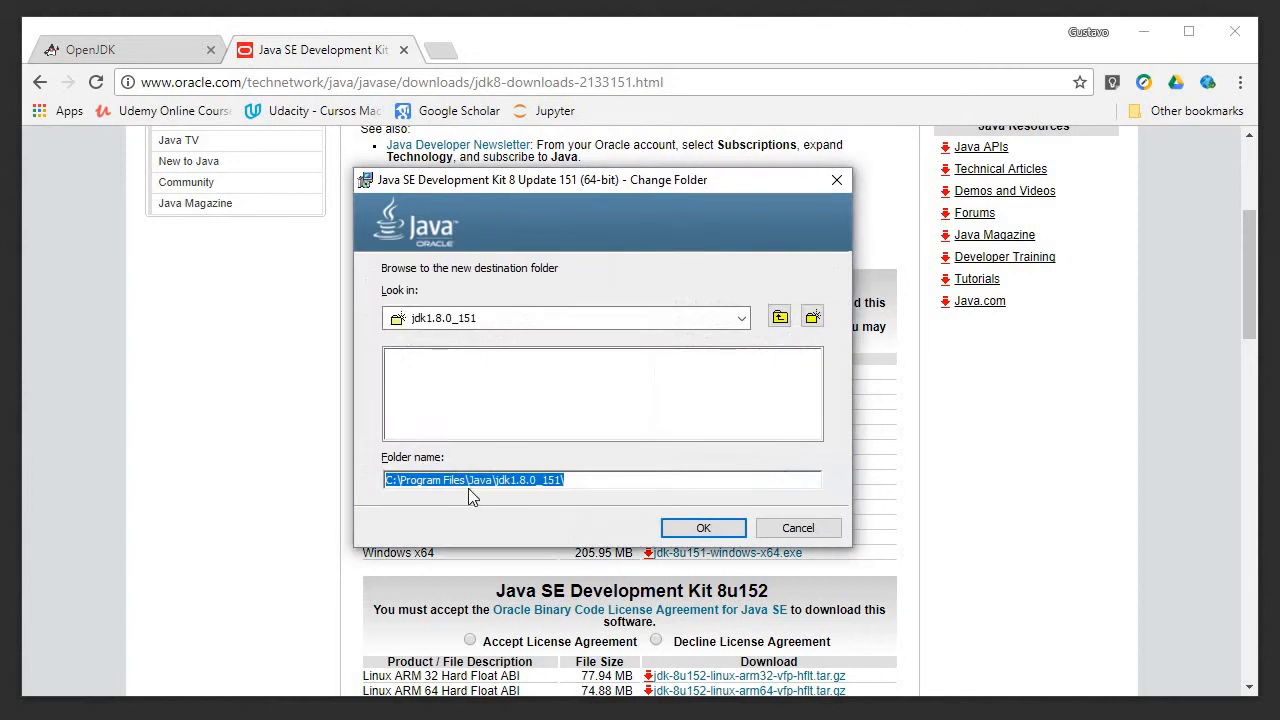
{"action": "left_click", "coordinate": [392, 480]}
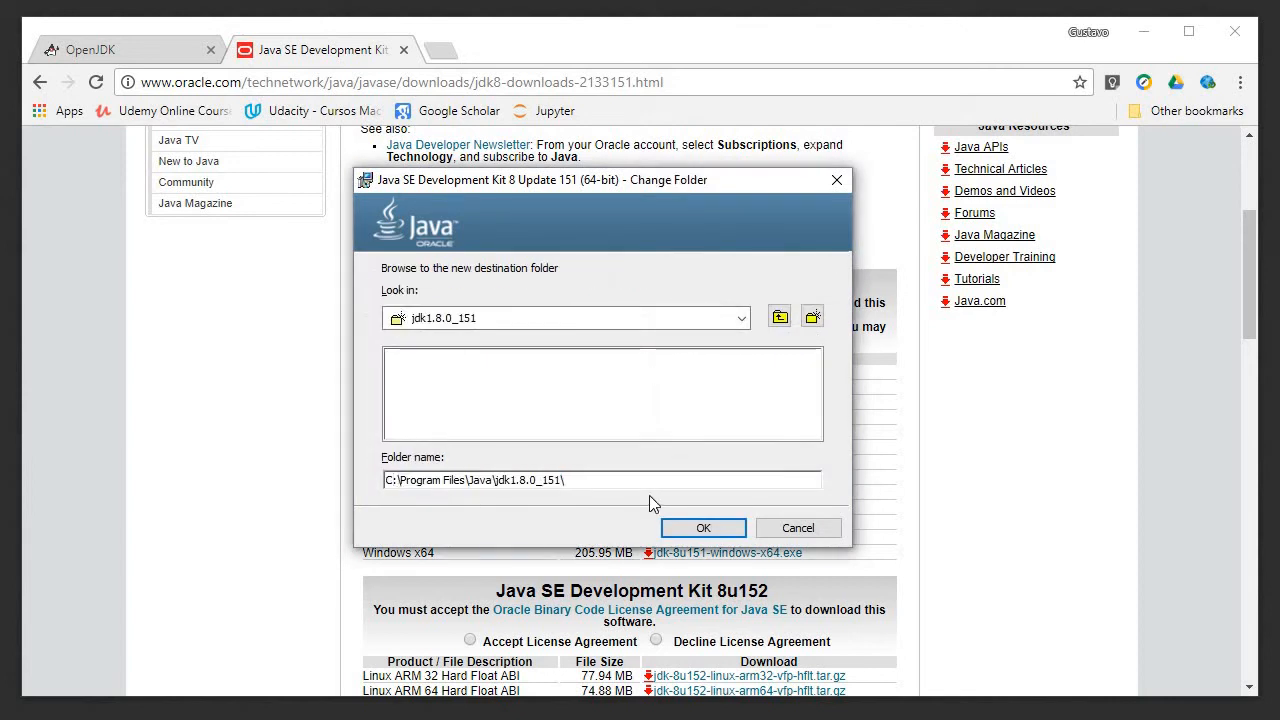
{"action": "key", "text": "shift+Right"}
{"action": "key", "text": "shift+Right"}
{"action": "key", "text": "shift+Right"}
{"action": "key", "text": "Right"}
{"action": "key", "text": "shift+Right"}
{"action": "key", "text": "shift+Right"}
{"action": "key", "text": "shift+Right"}
{"action": "key", "text": "shift+Right"}
{"action": "key", "text": "shift+Right"}
{"action": "key", "text": "shift+Right"}
{"action": "key", "text": "shift+Right"}
{"action": "key", "text": "shift+Right"}
{"action": "key", "text": "shift+Right"}
{"action": "key", "text": "shift+Right"}
{"action": "key", "text": "shift+Right"}
{"action": "key", "text": "shift+Right"}
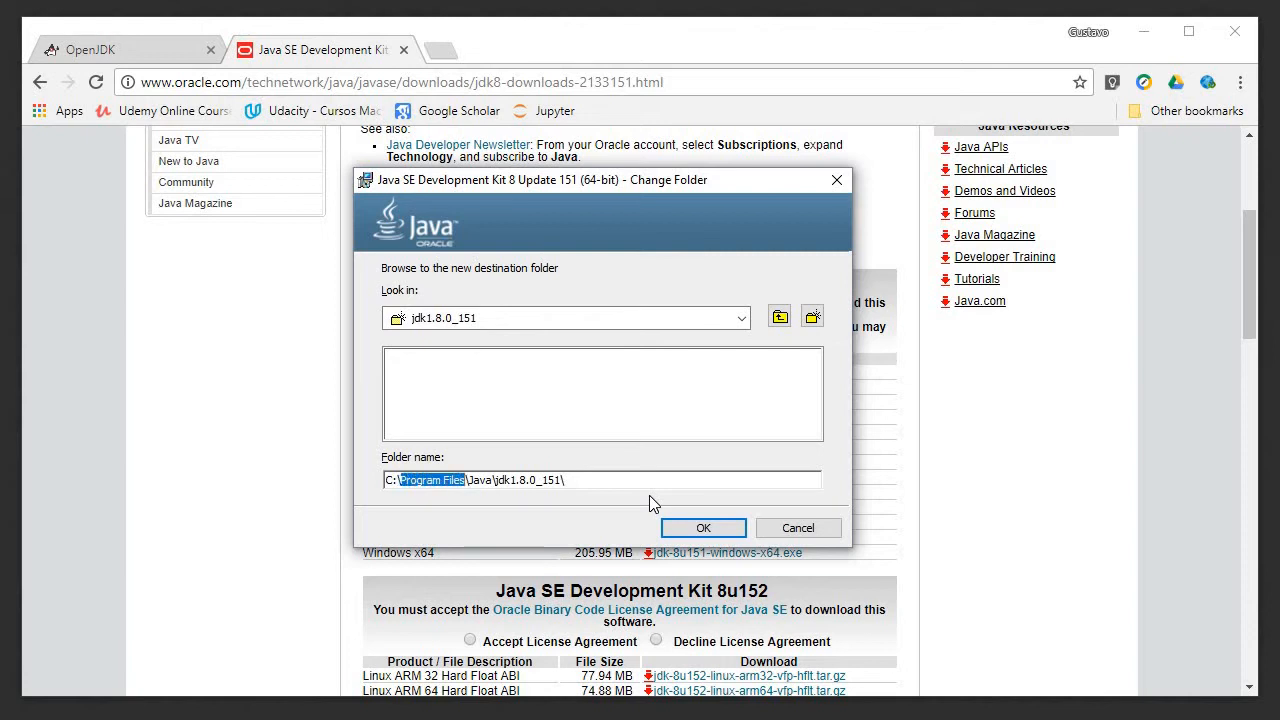
{"action": "key", "text": "BackSpace"}
{"action": "type", "text": "Tools"}
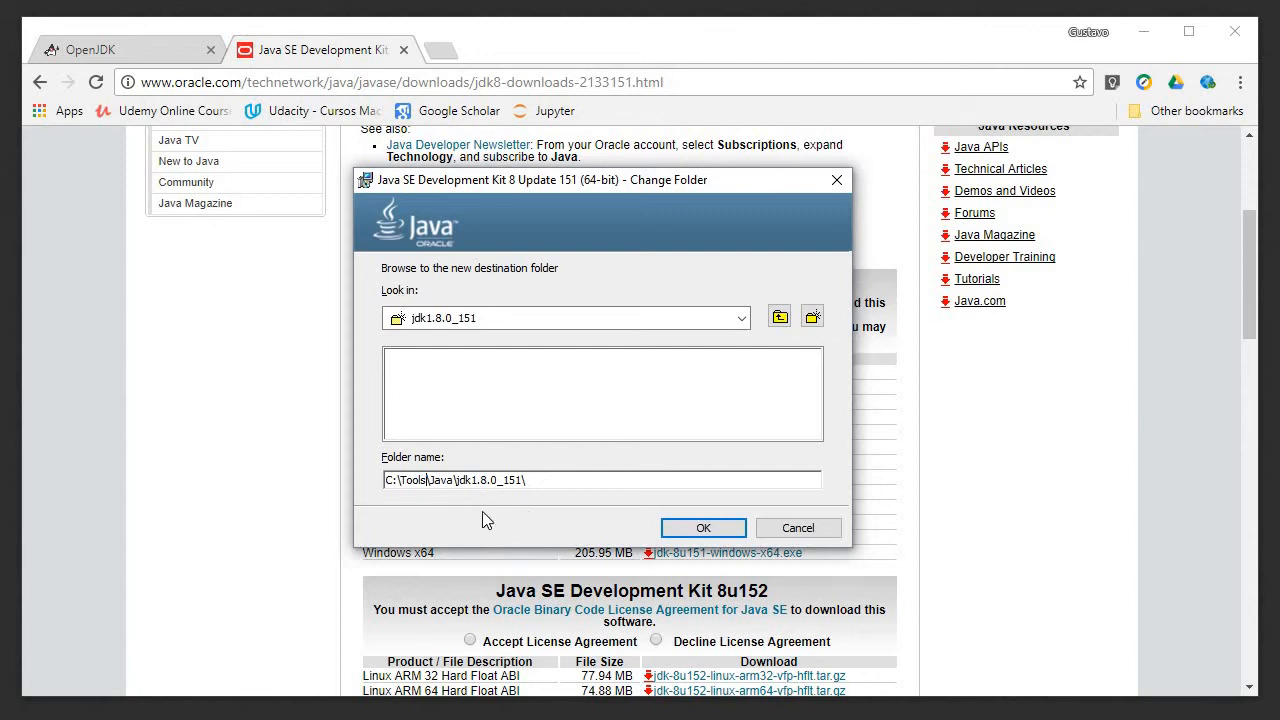
{"action": "left_click", "coordinate": [687, 527]}
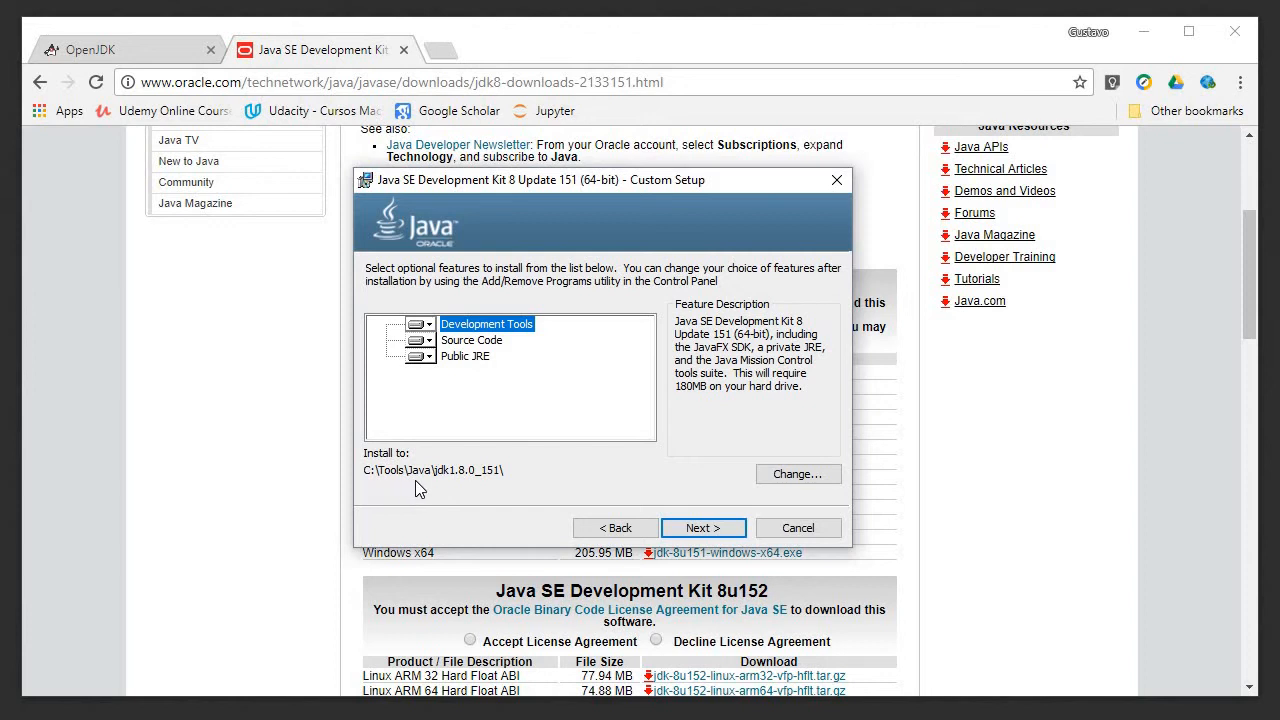
Step: Install the JDK with the JRE kept in C:\Program Files\Java\jre1.8.0_151, closing the finished installer and minimizing the browser
{"action": "left_click", "coordinate": [699, 528]}
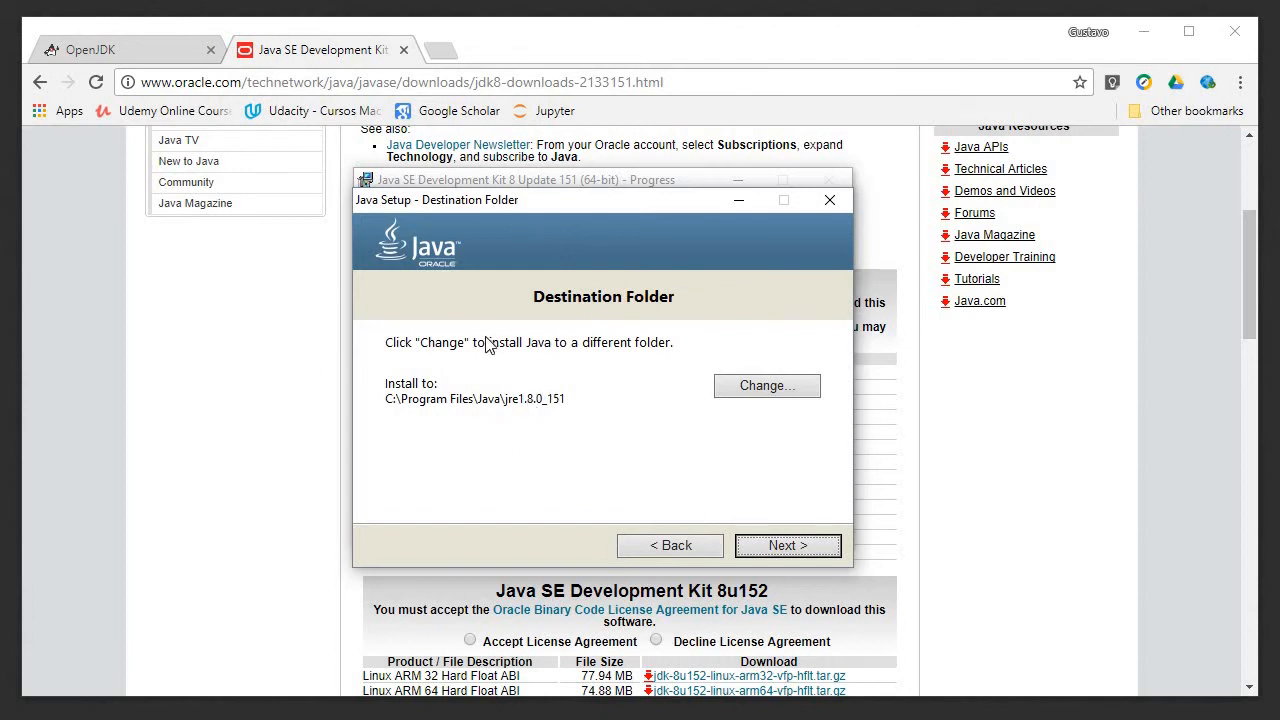
{"action": "left_click", "coordinate": [801, 547]}
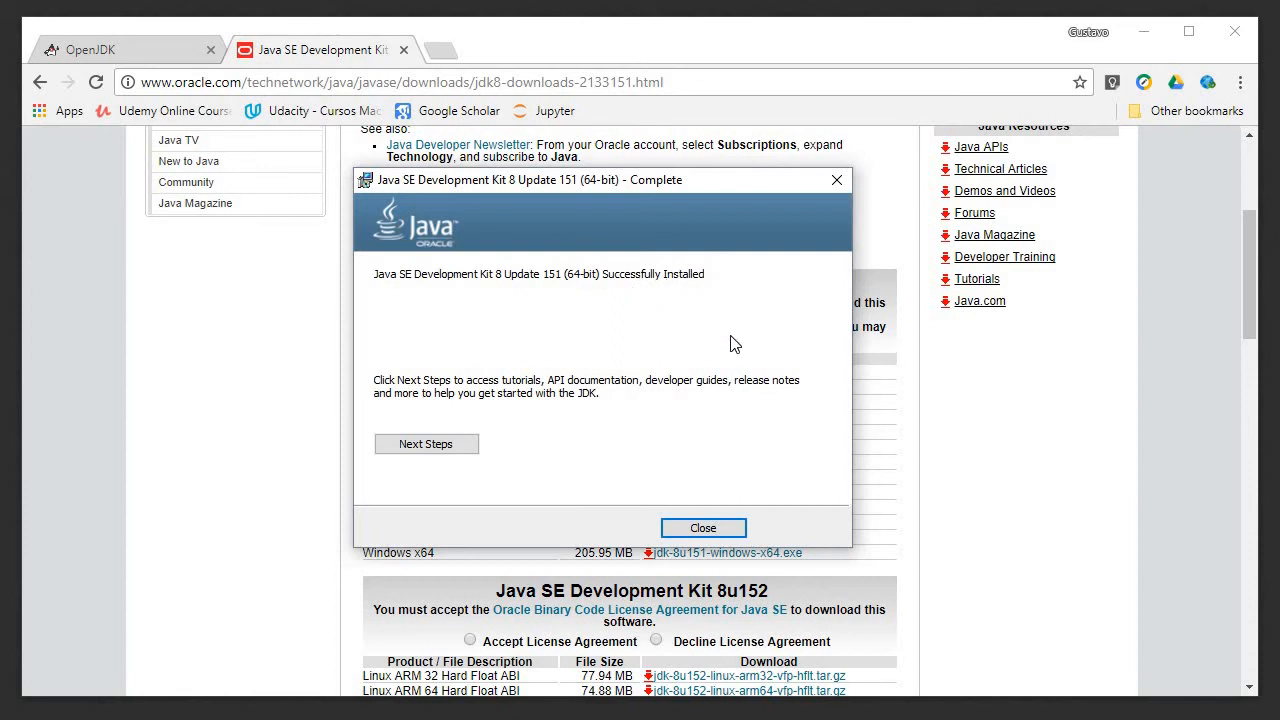
{"action": "left_click", "coordinate": [703, 529]}
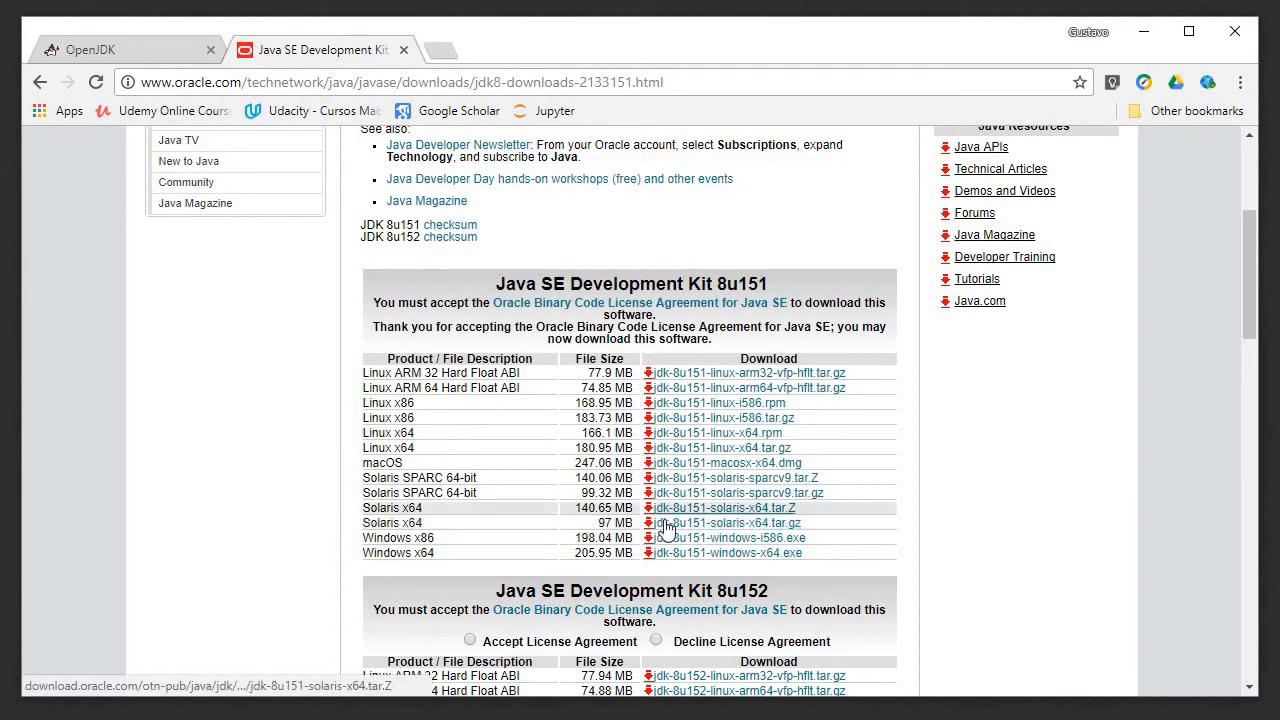
{"action": "left_click", "coordinate": [1138, 40]}
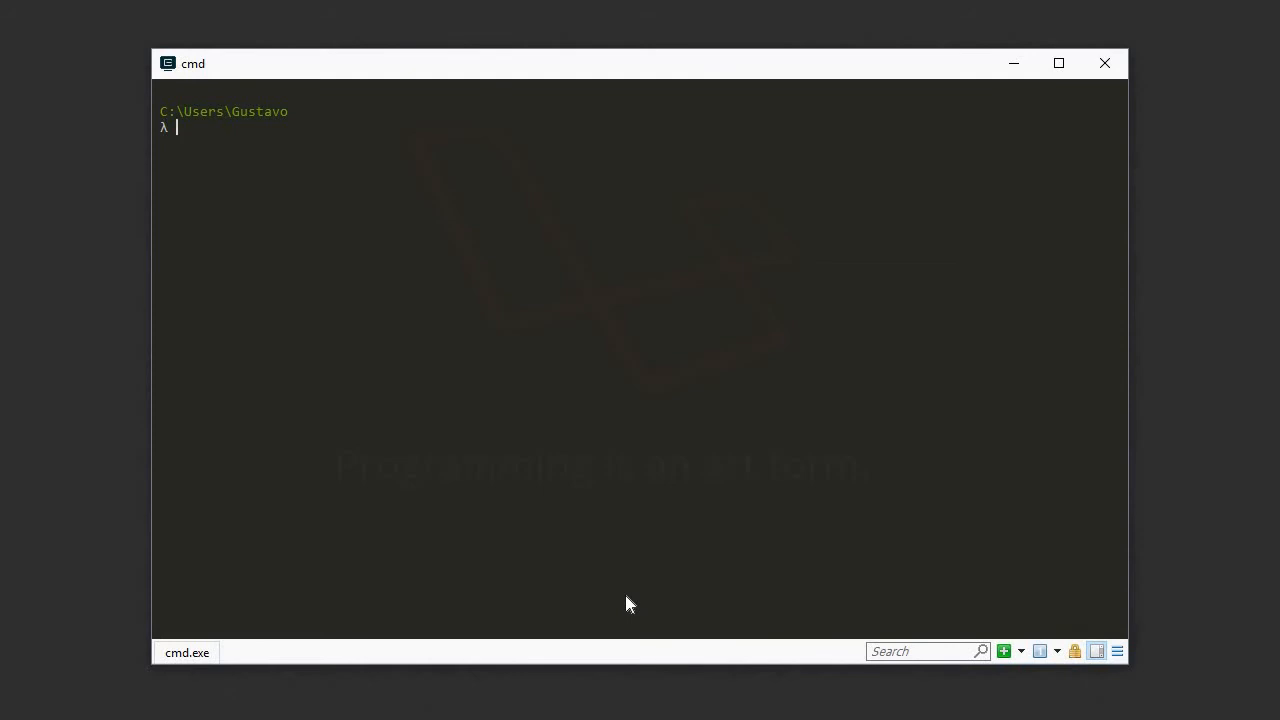
Step: Run javac -version in the cmd console to test whether the Java compiler is reachable
{"action": "type", "text": "java"}
{"action": "type", "text": "c -version"}
{"action": "key", "text": "Return"}
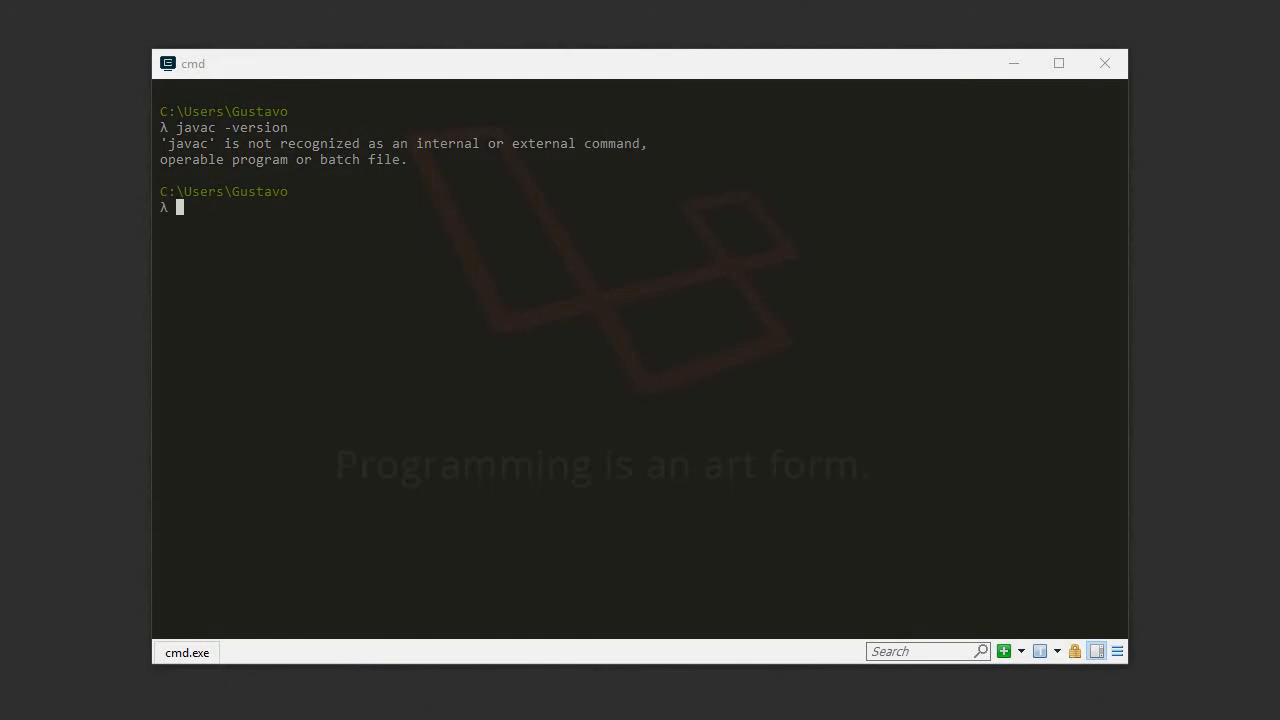
Step: Open the Environment Variables dialog through the advanced system settings of Control Panel's System page
{"action": "key", "text": "super"}
{"action": "type", "text": "e"}
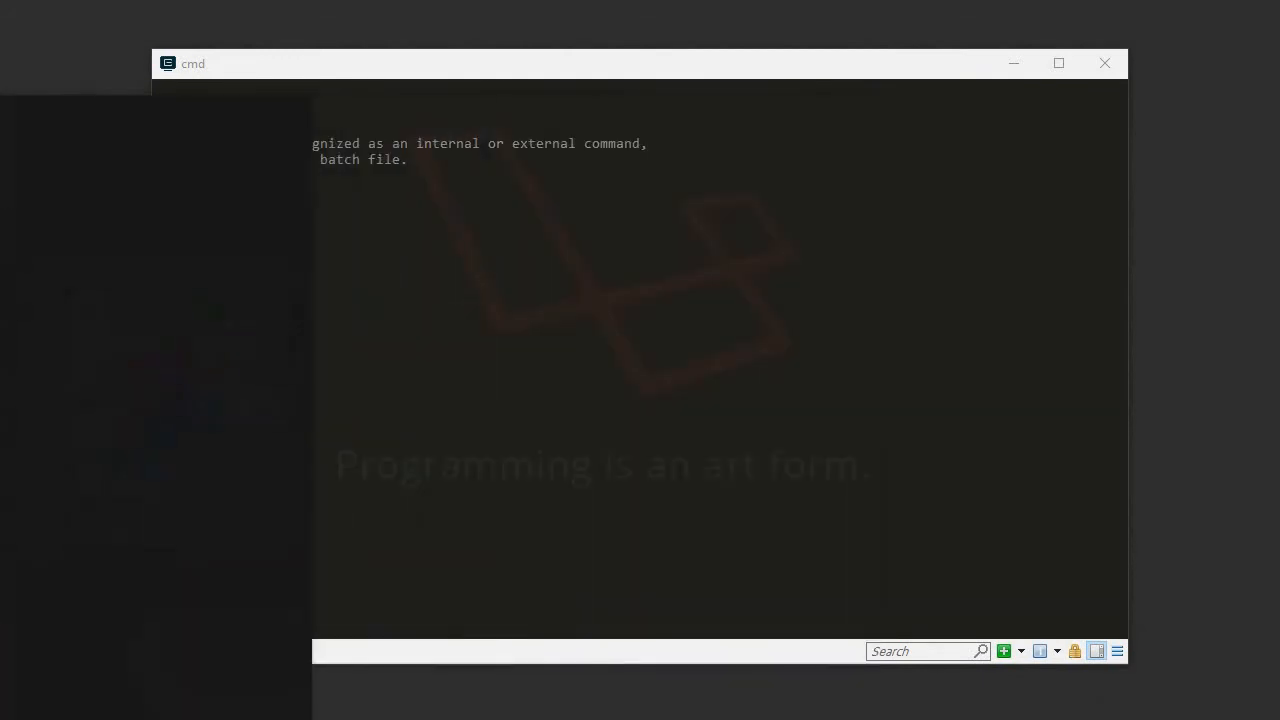
{"action": "type", "text": "o"}
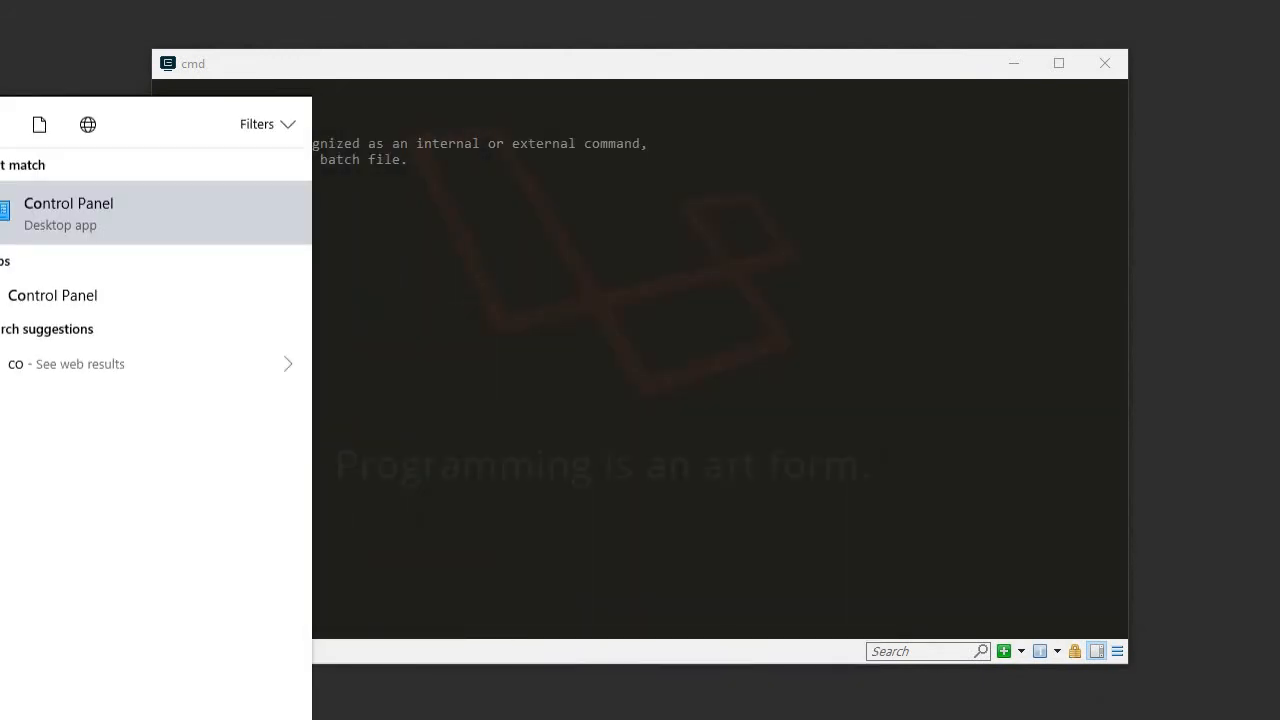
{"action": "type", "text": "n"}
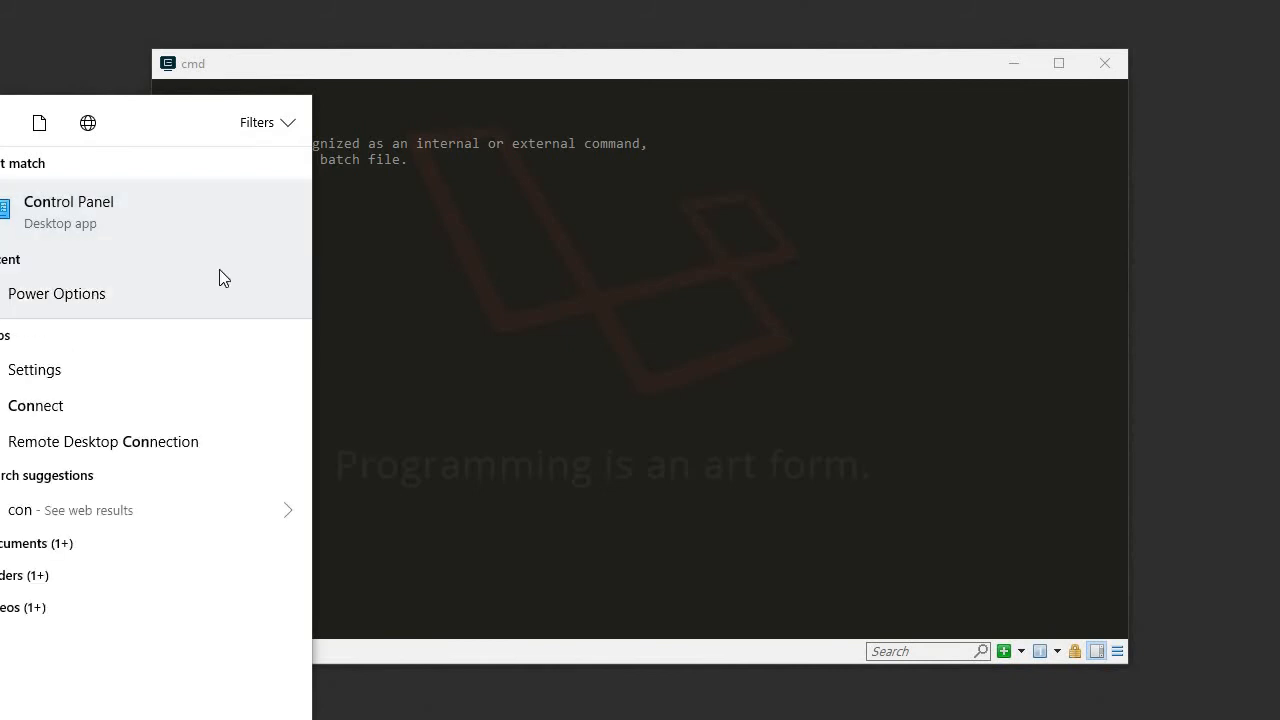
{"action": "left_click", "coordinate": [103, 205]}
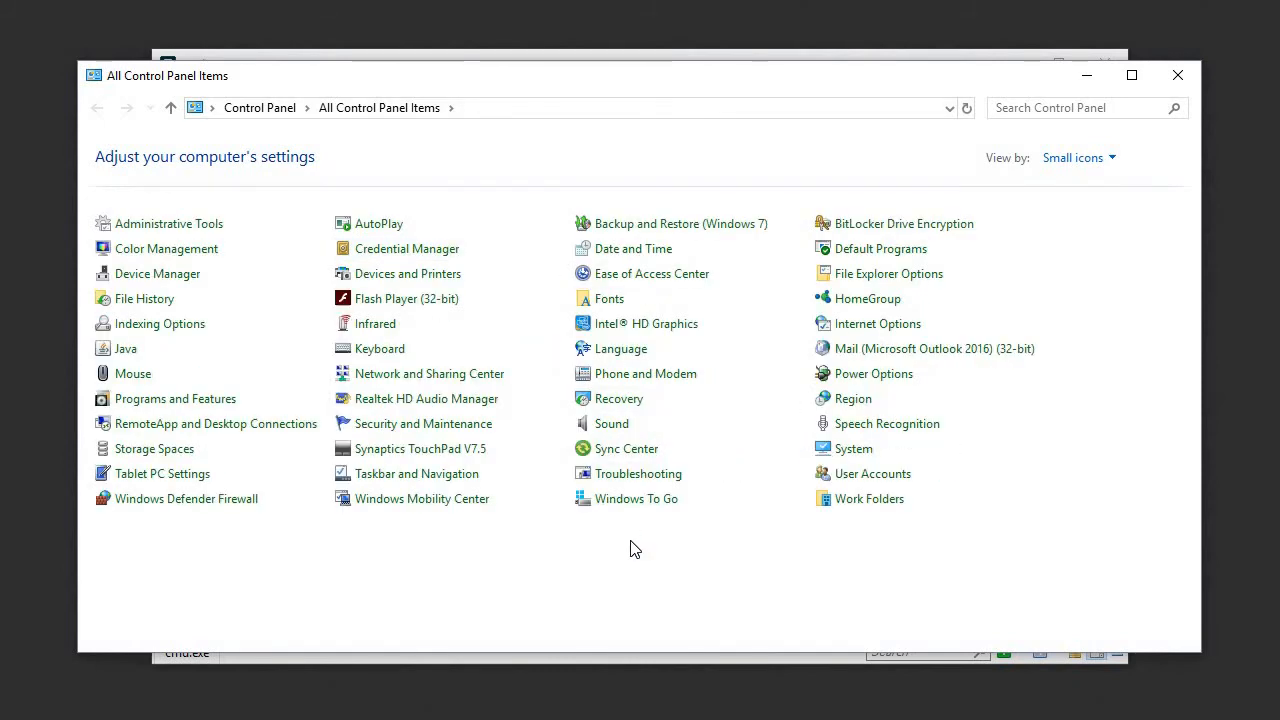
{"action": "left_click", "coordinate": [850, 449]}
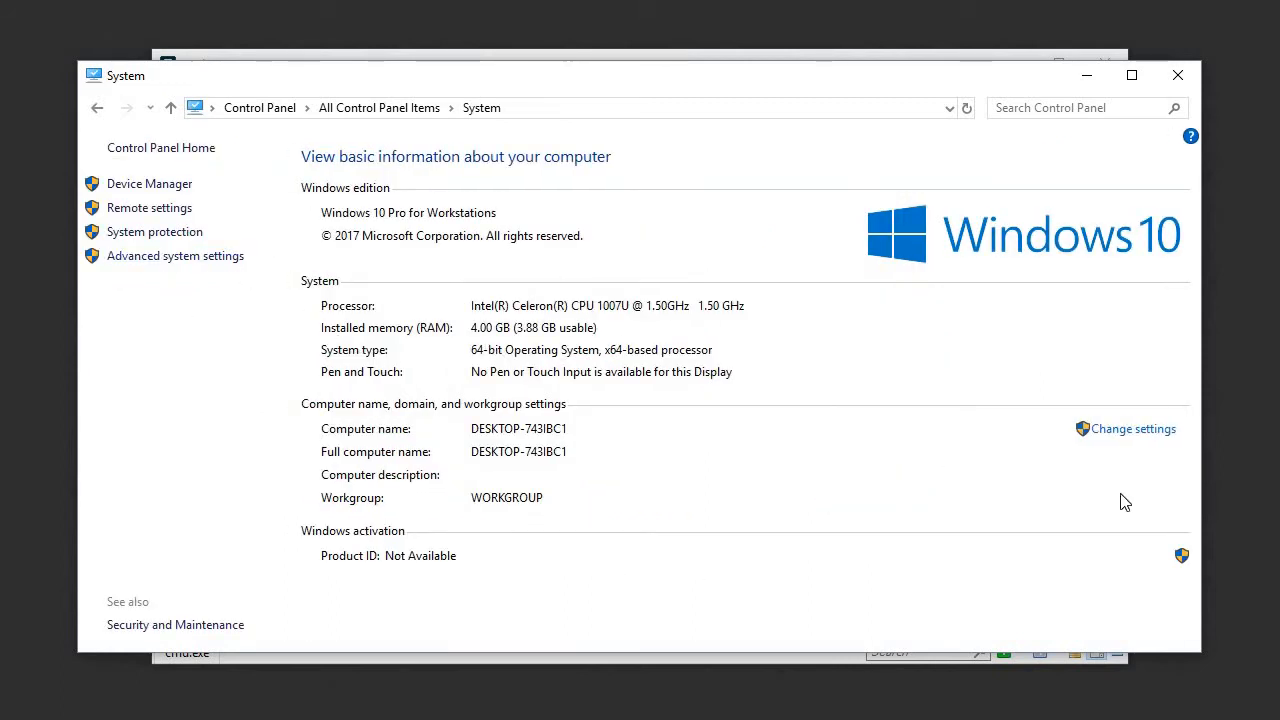
{"action": "left_click", "coordinate": [185, 258]}
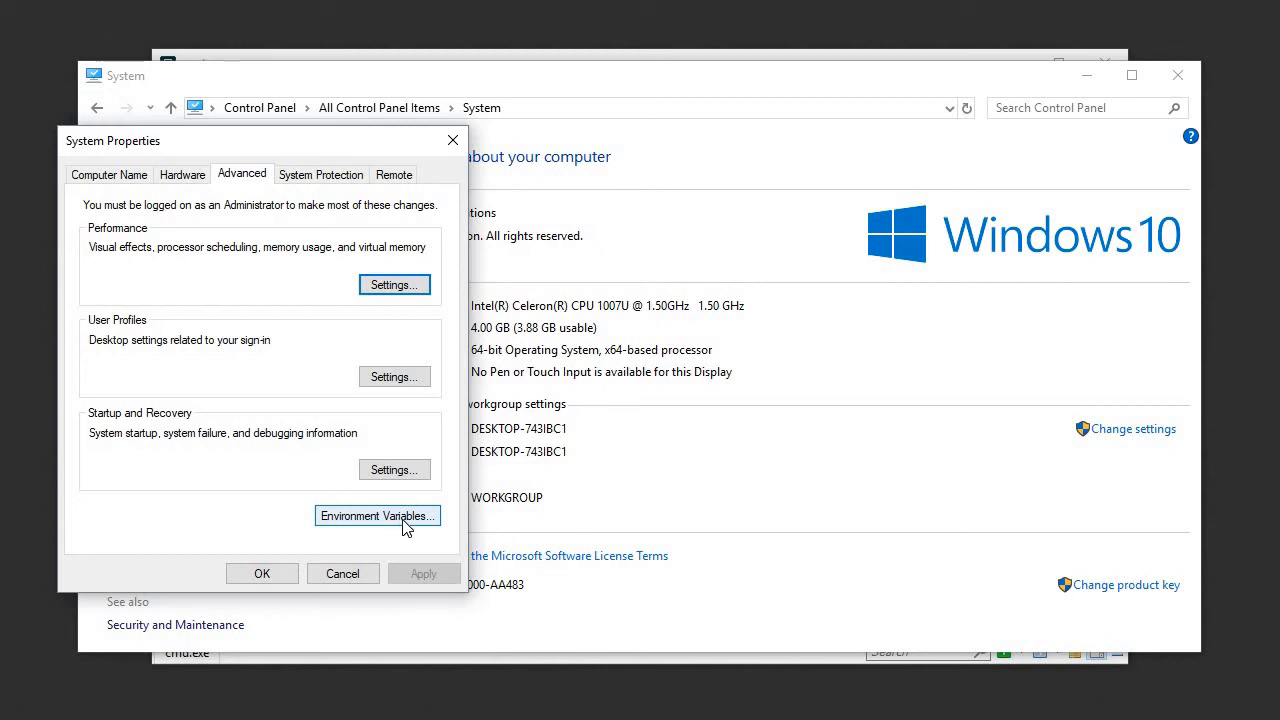
{"action": "left_click", "coordinate": [363, 521]}
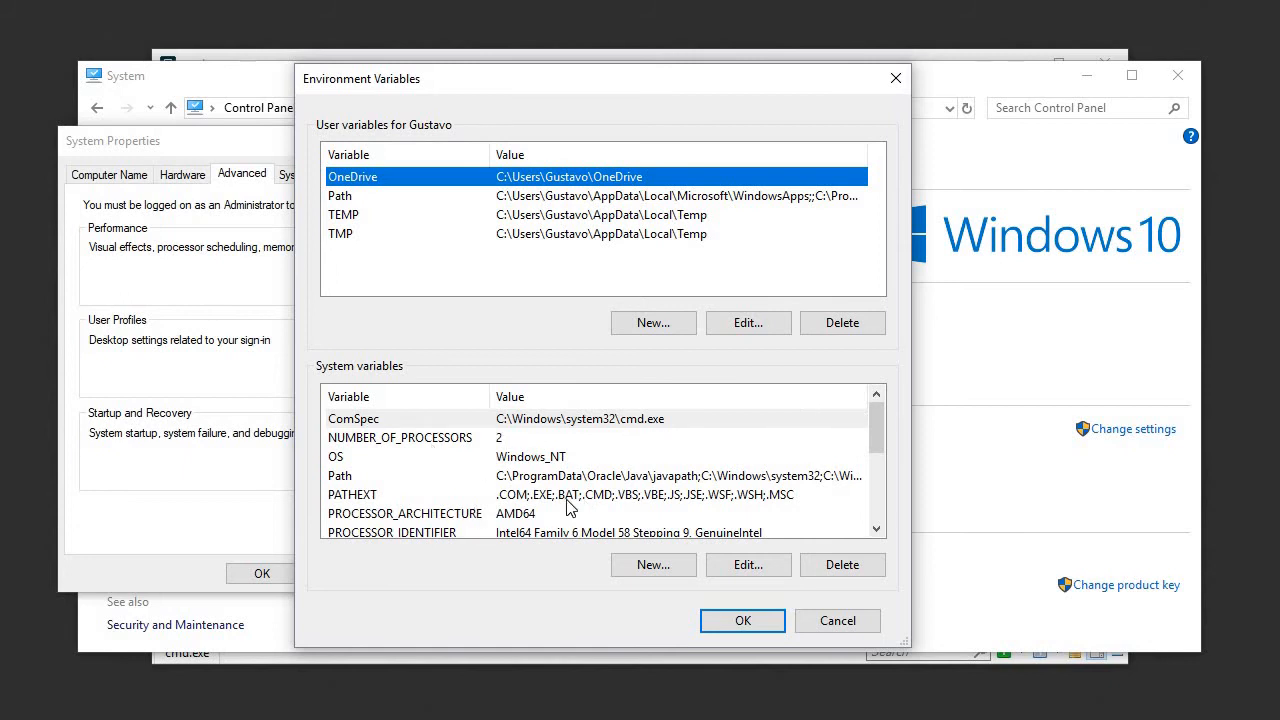
Step: Create a new system variable with the name JAVA_HOME, ready for its value
{"action": "left_click", "coordinate": [655, 566]}
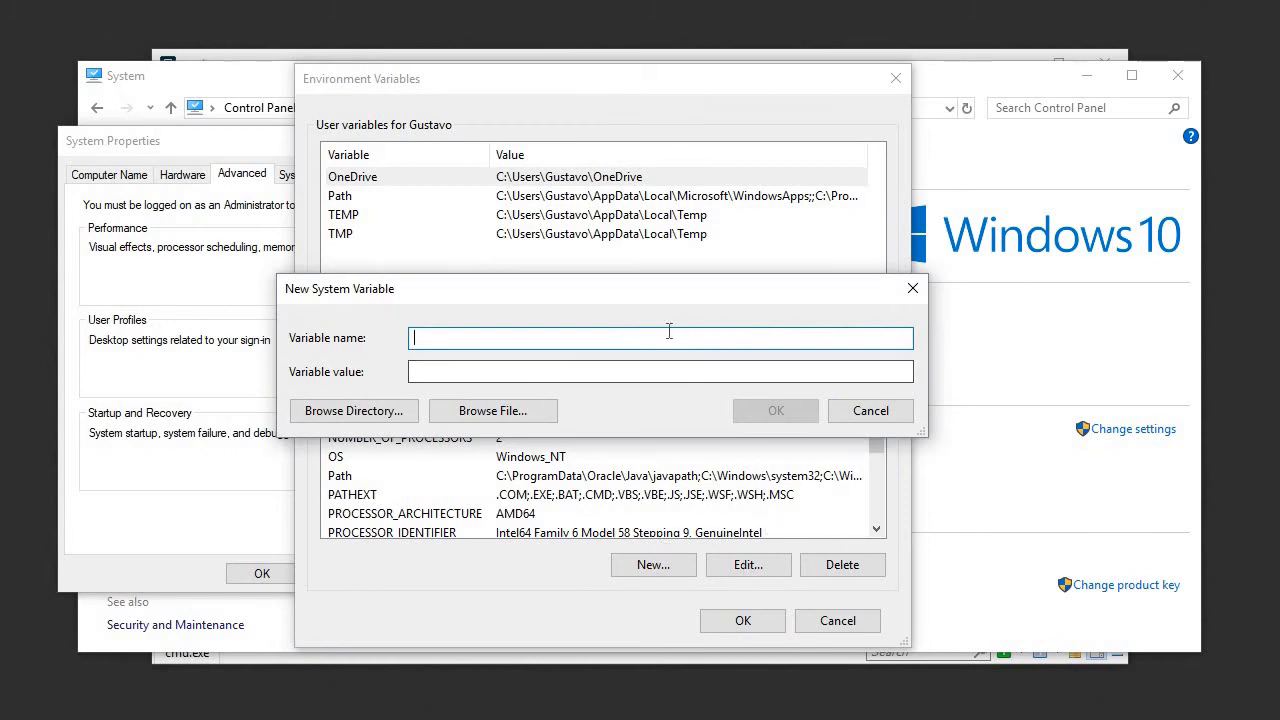
{"action": "type", "text": "JAVA"}
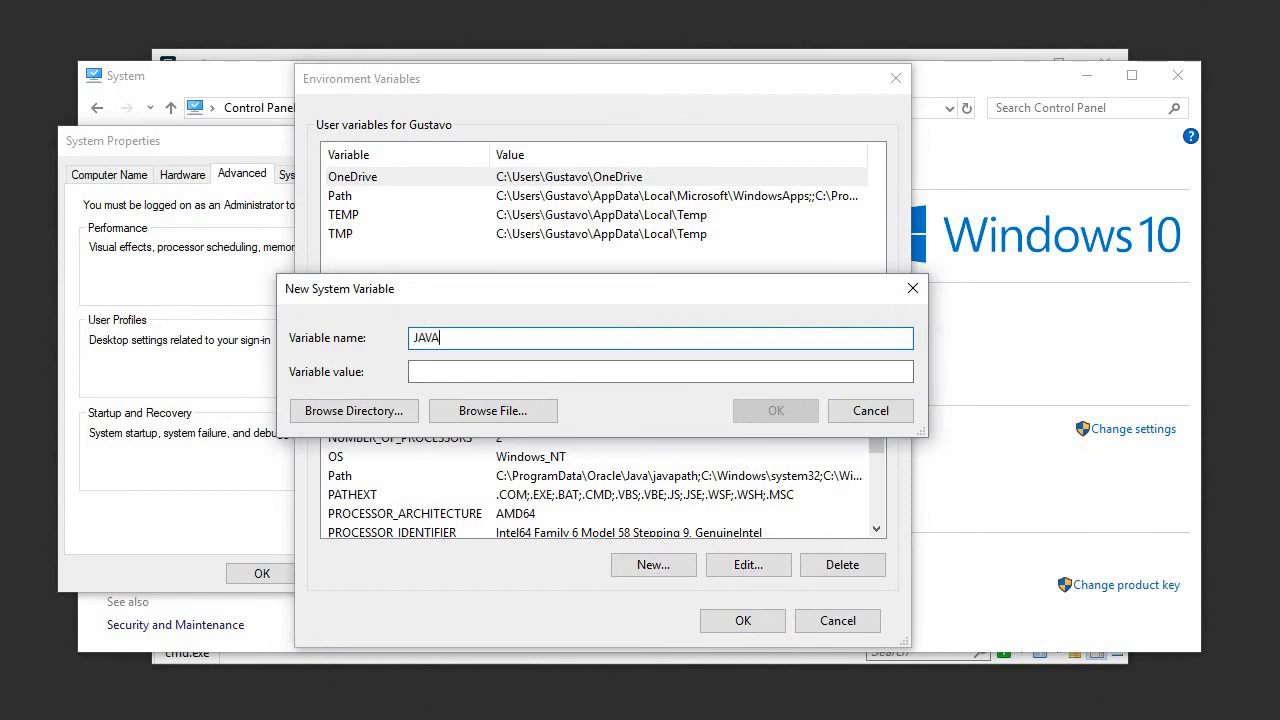
{"action": "type", "text": "_HOME"}
{"action": "left_click", "coordinate": [533, 371]}
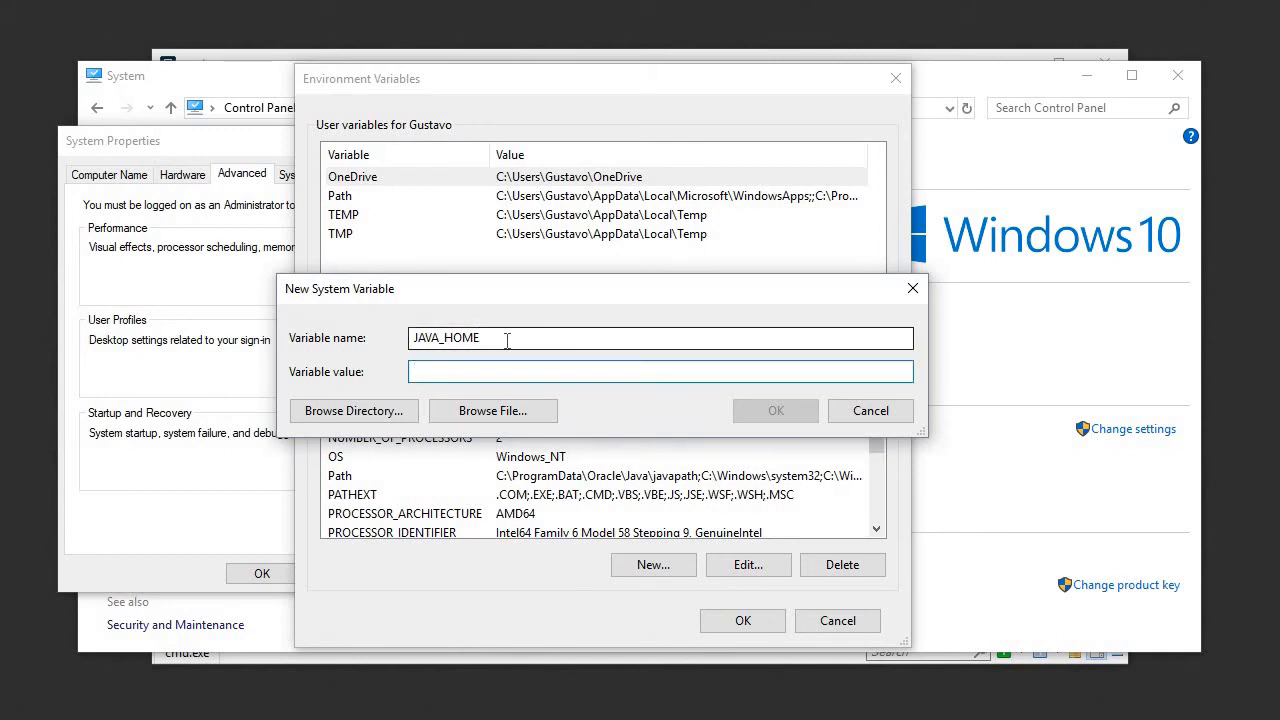
Step: Browse to the directory C:\Tools\Java\jdk1.8.0_151 as the value of JAVA_HOME and save the variable
{"action": "left_click", "coordinate": [355, 415]}
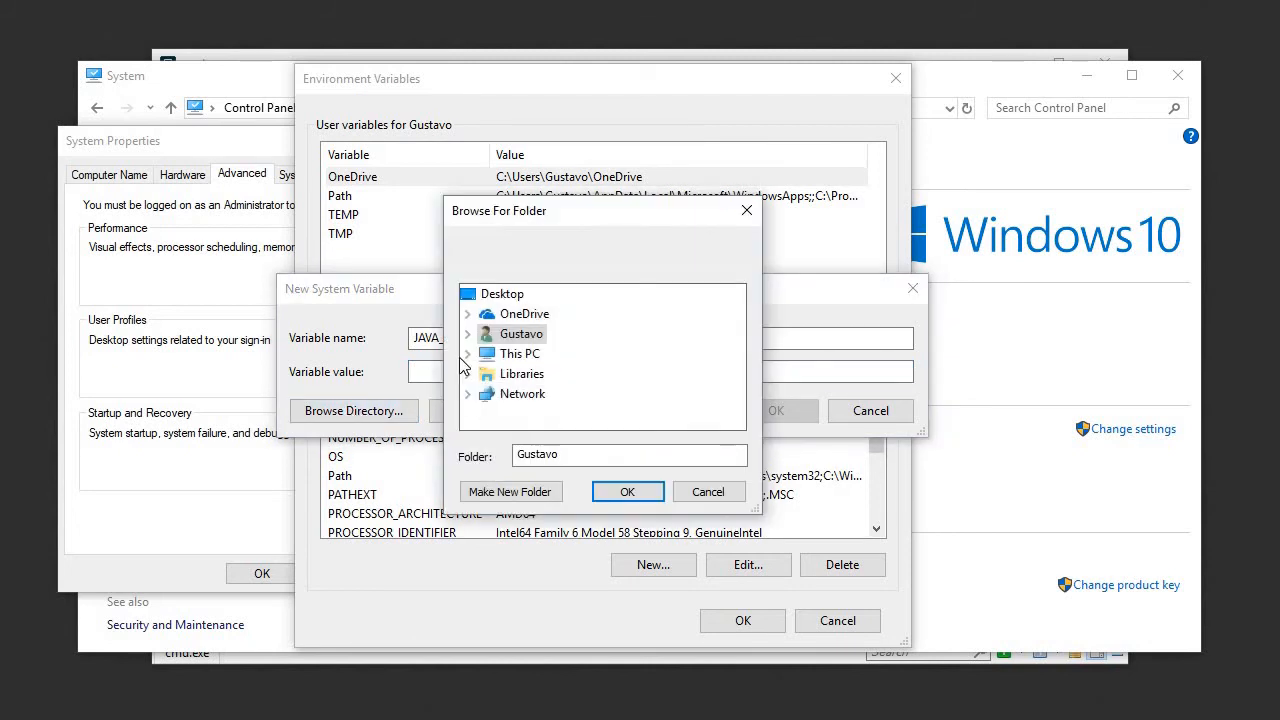
{"action": "left_click", "coordinate": [468, 354]}
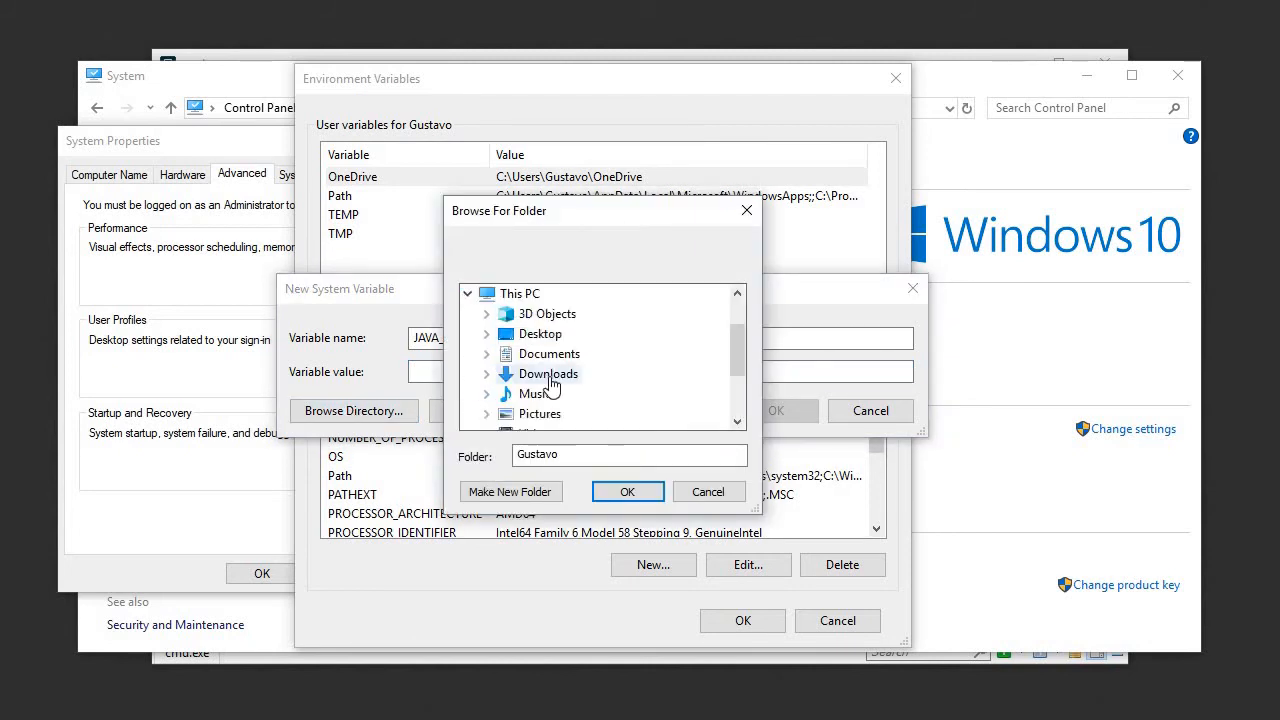
{"action": "scroll", "coordinate": [530, 365], "scroll_direction": "down", "scroll_amount": 2}
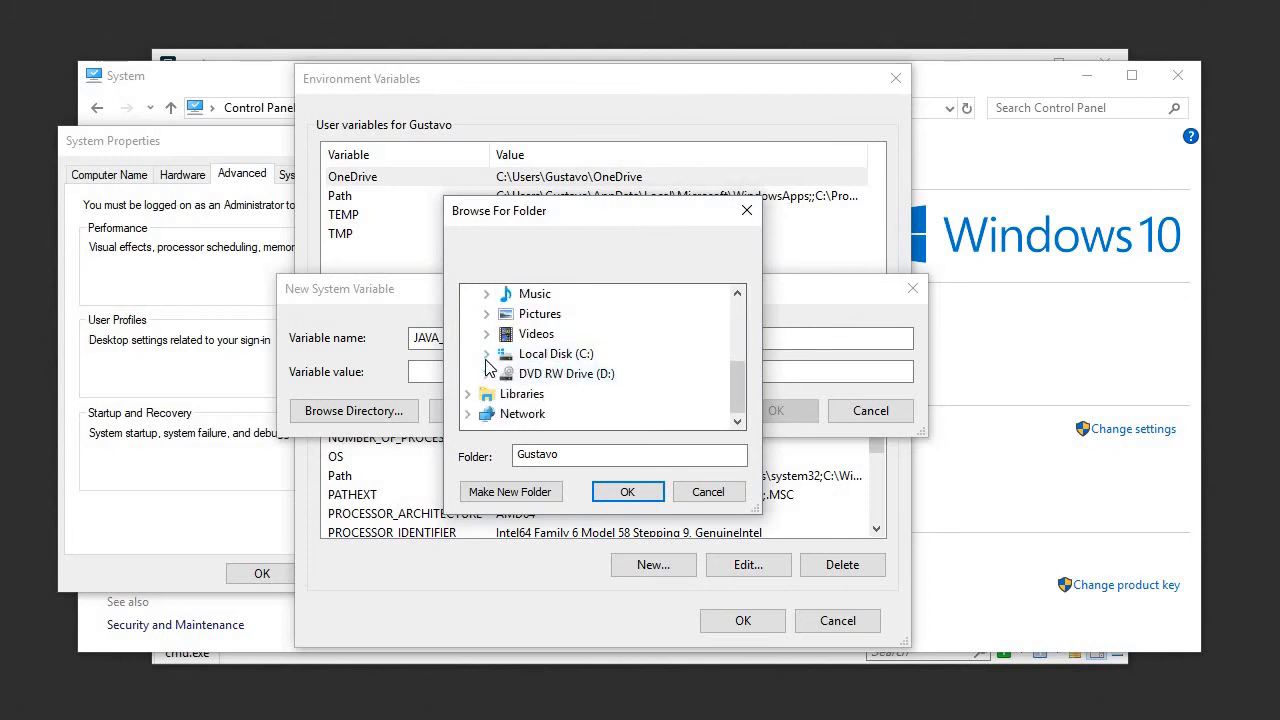
{"action": "left_click", "coordinate": [486, 356]}
{"action": "scroll", "coordinate": [543, 366], "scroll_direction": "down", "scroll_amount": 2}
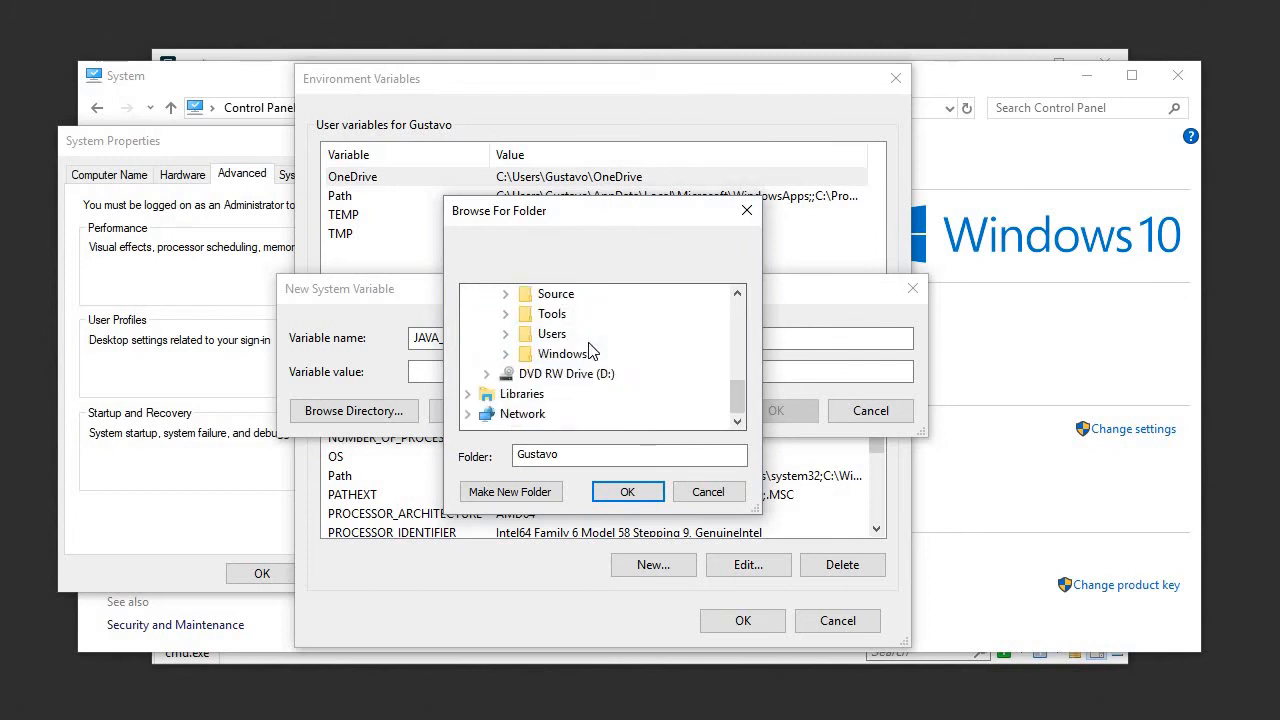
{"action": "left_click", "coordinate": [506, 314]}
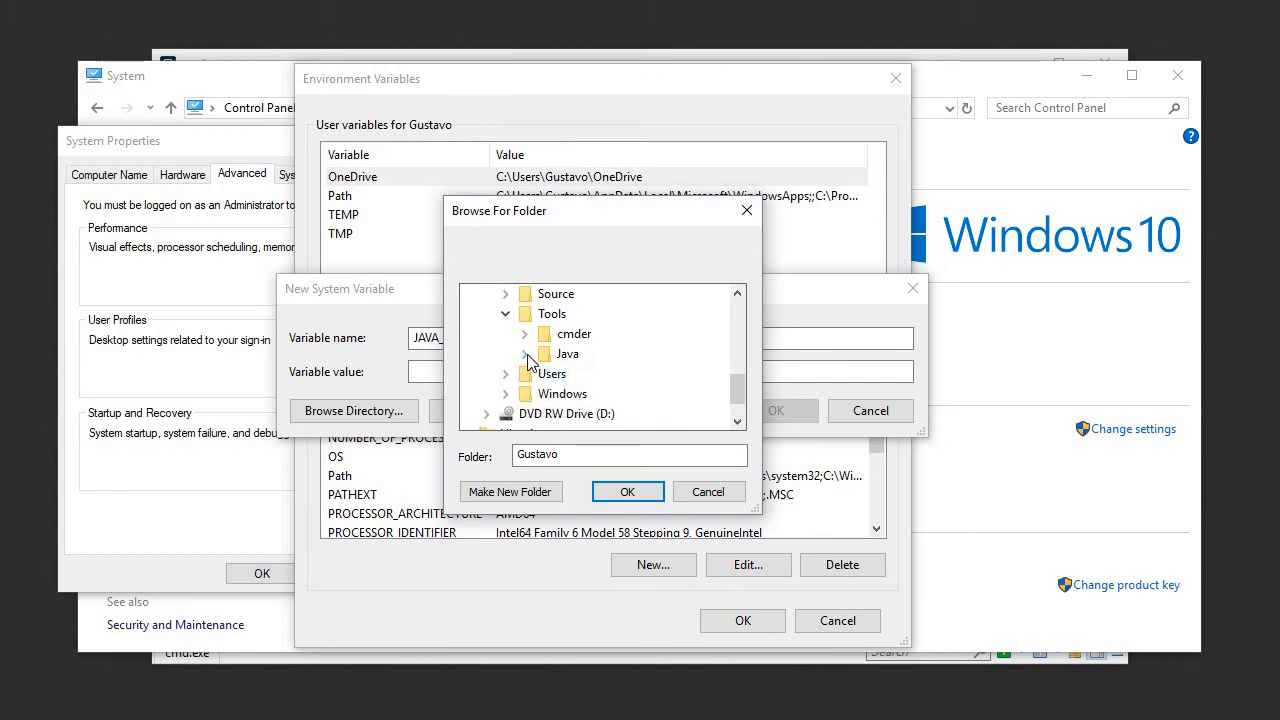
{"action": "left_click", "coordinate": [525, 356]}
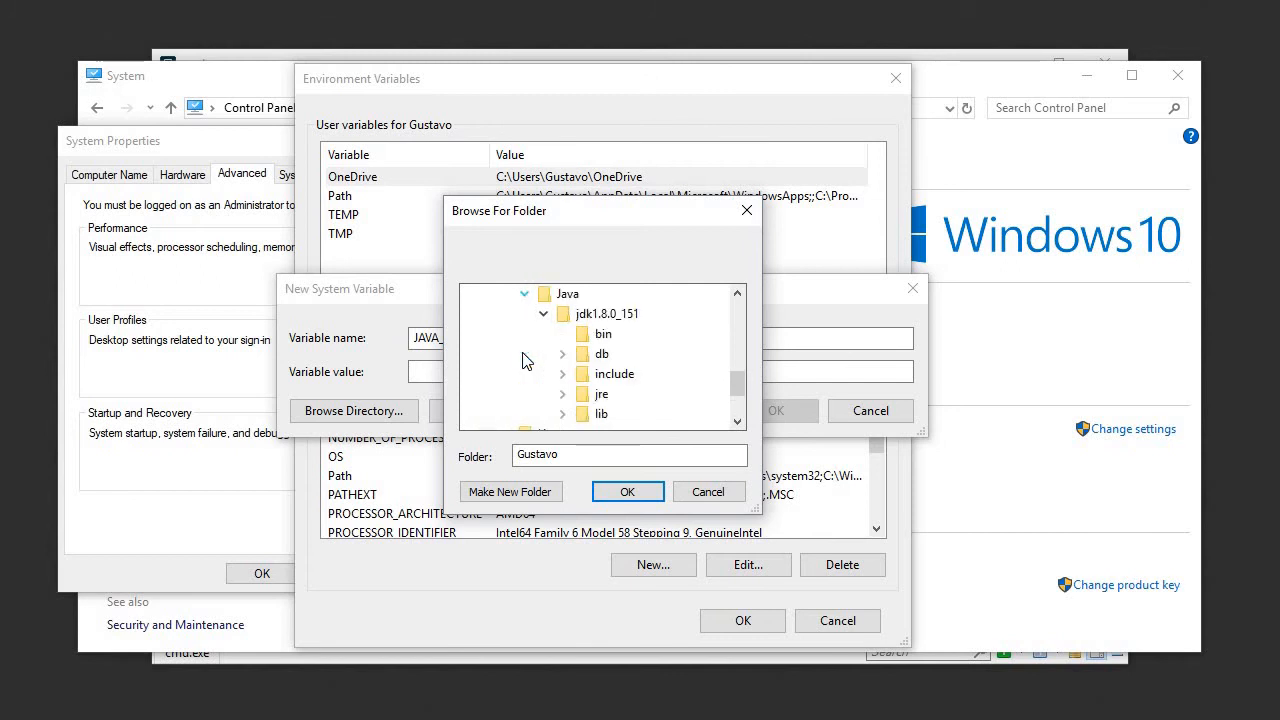
{"action": "left_click", "coordinate": [606, 316]}
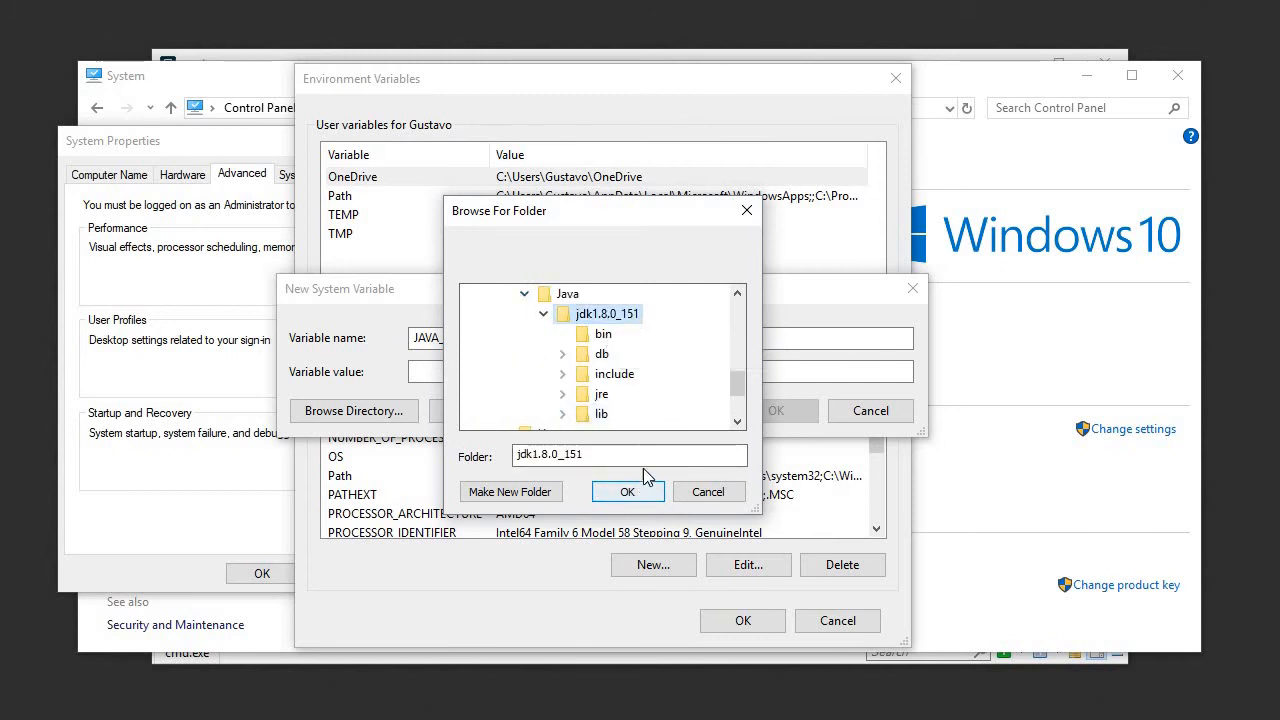
{"action": "left_click", "coordinate": [740, 296]}
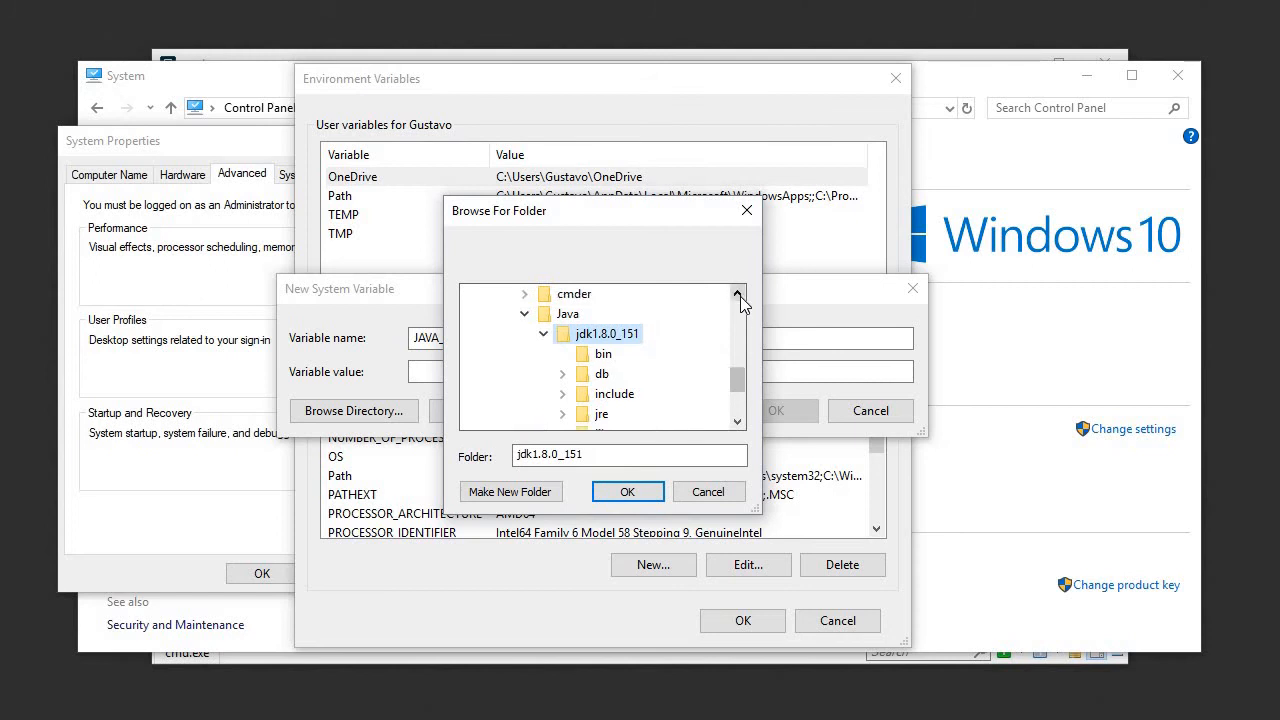
{"action": "left_click", "coordinate": [738, 294]}
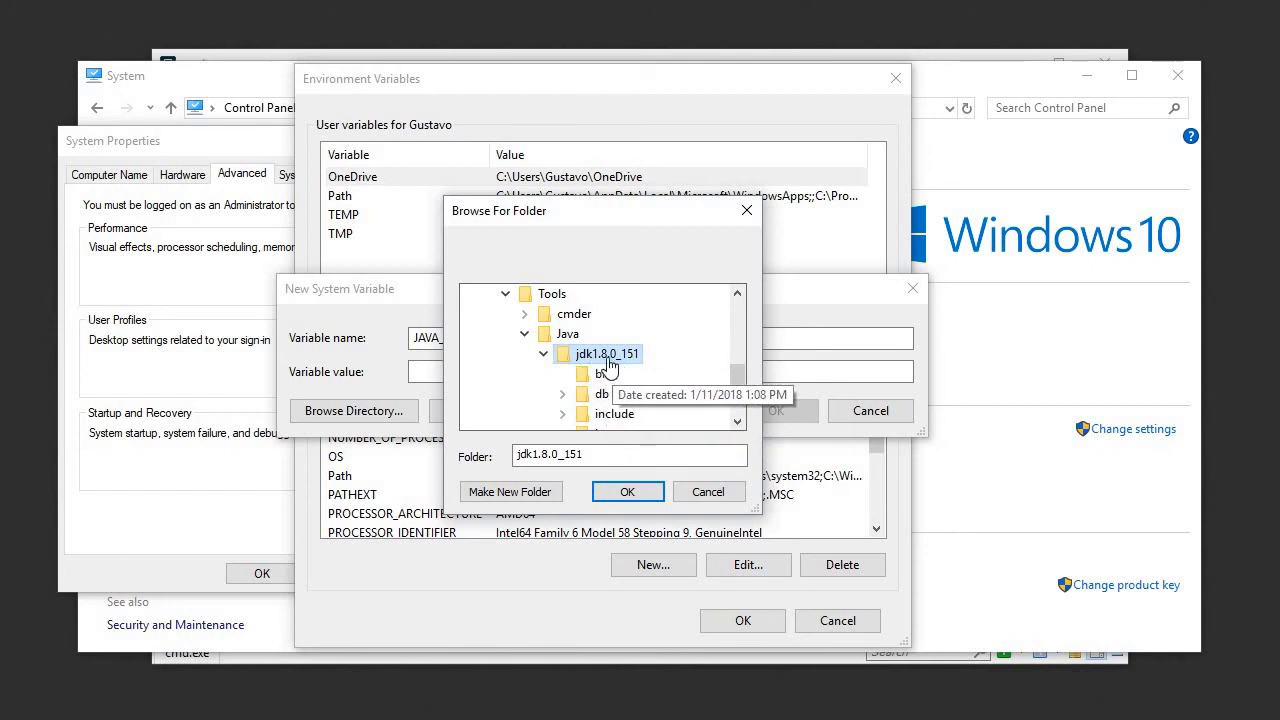
{"action": "left_click", "coordinate": [627, 491]}
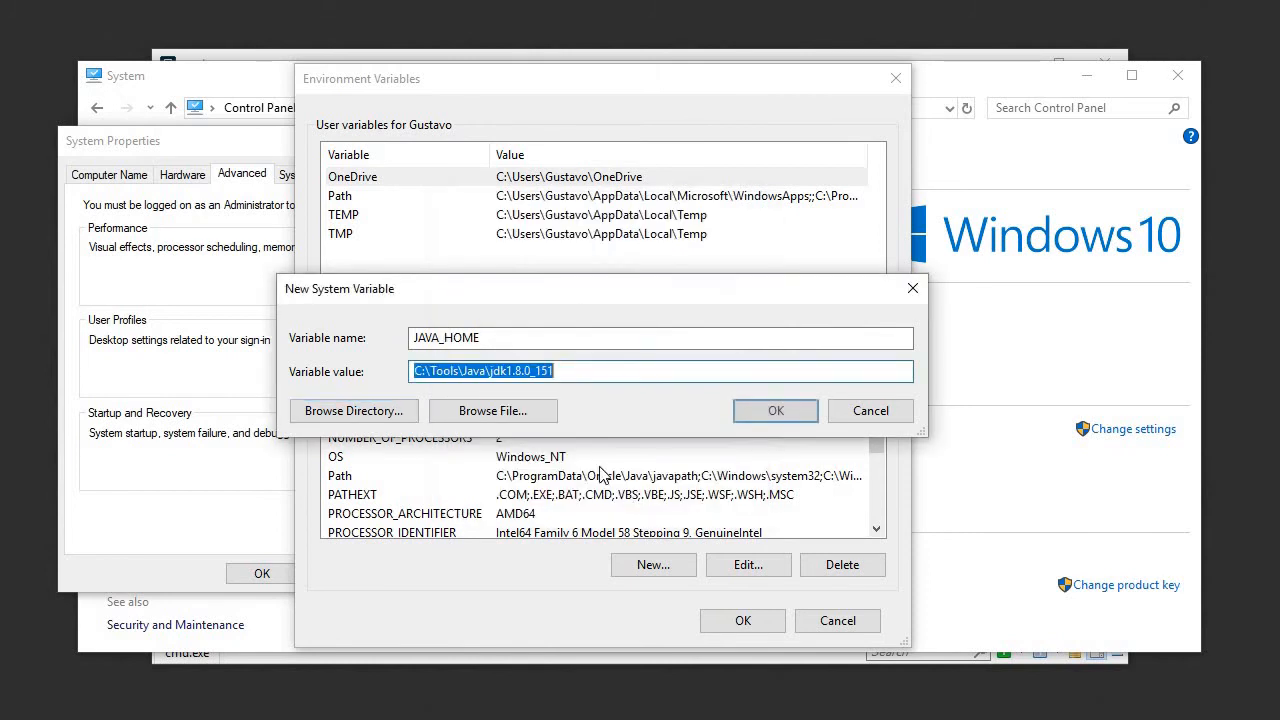
{"action": "left_click", "coordinate": [492, 342]}
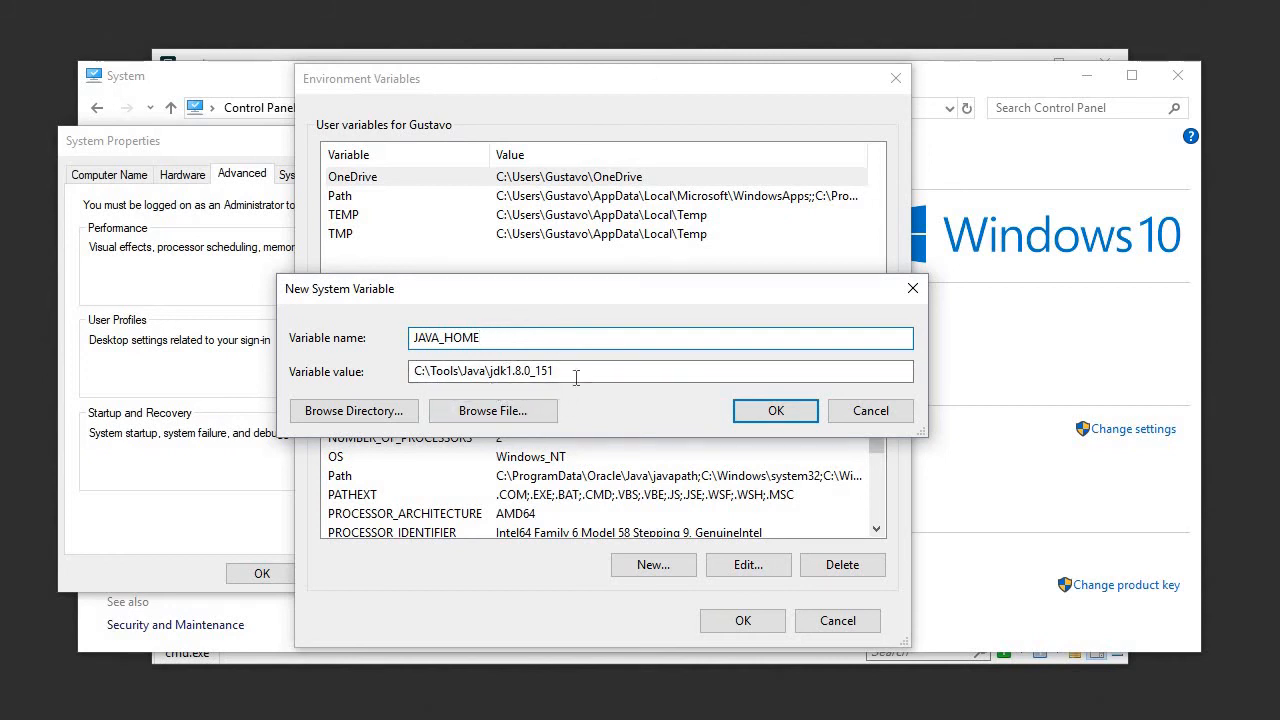
{"action": "left_click", "coordinate": [745, 411]}
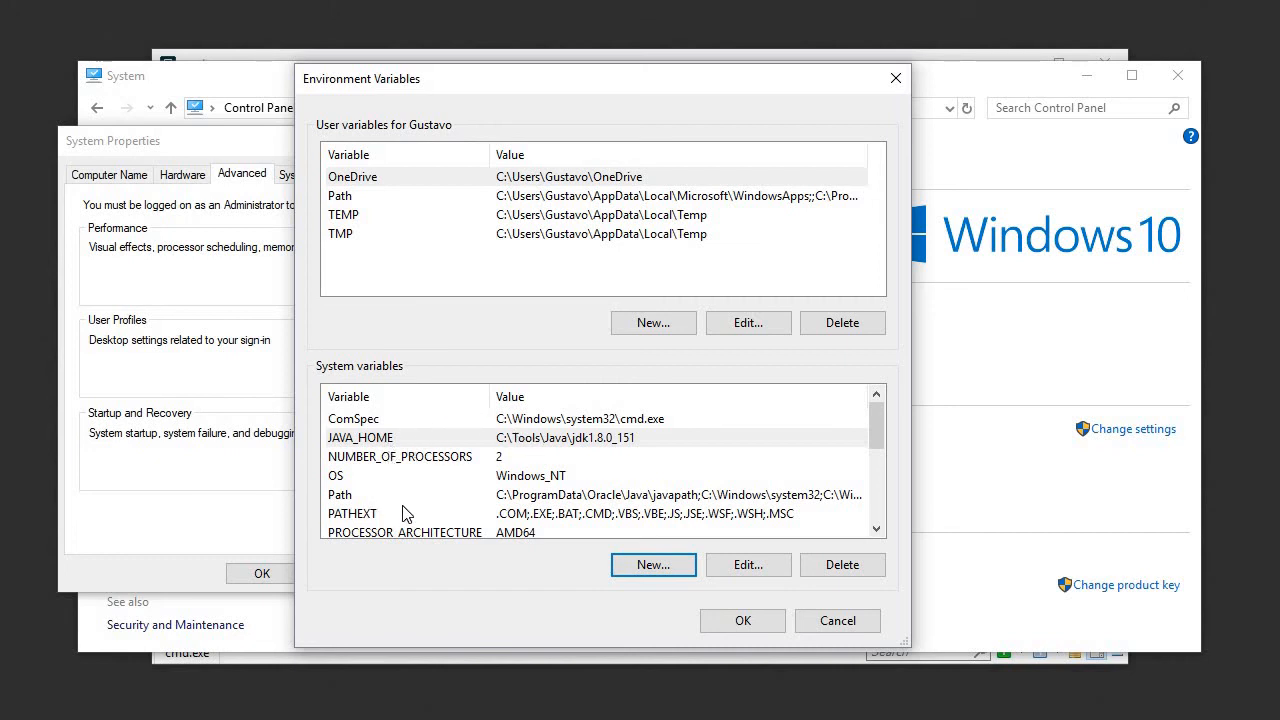
Step: Recheck the javac output in the cmd console and enter %JAVA_HOME%\bin as a new entry in the system Path variable
{"action": "left_click", "coordinate": [338, 495]}
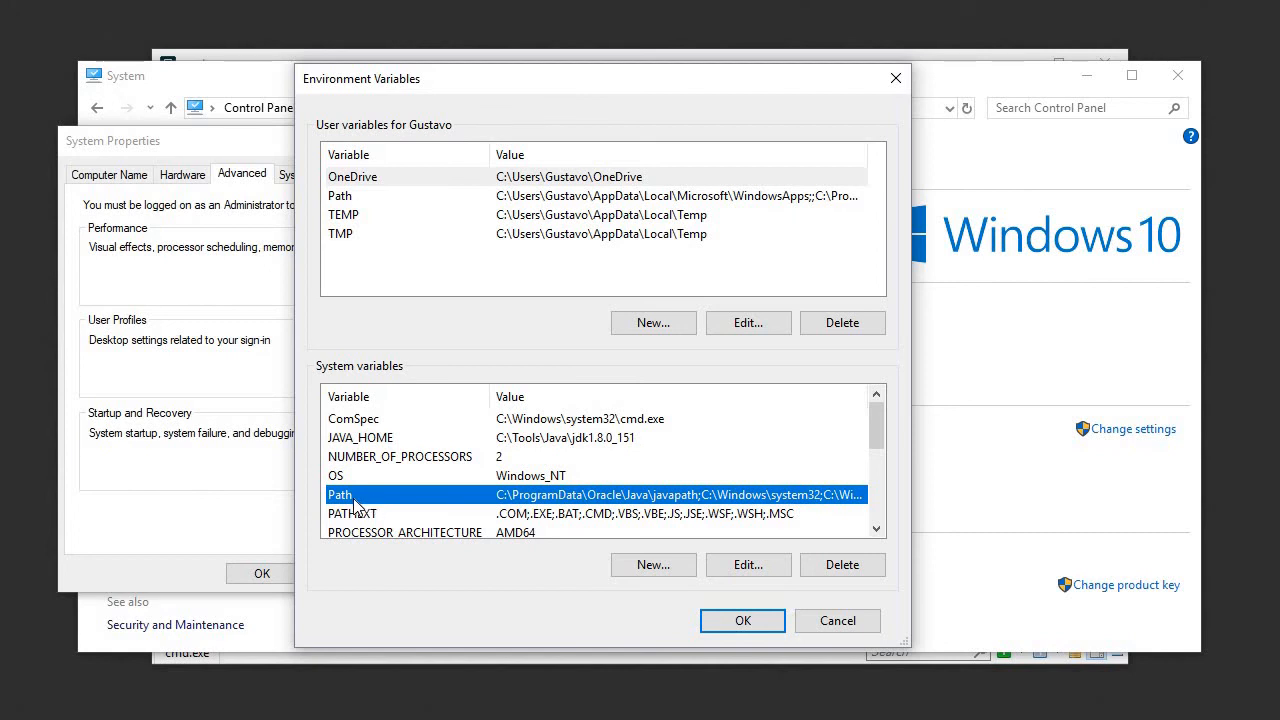
{"action": "left_click", "coordinate": [512, 718]}
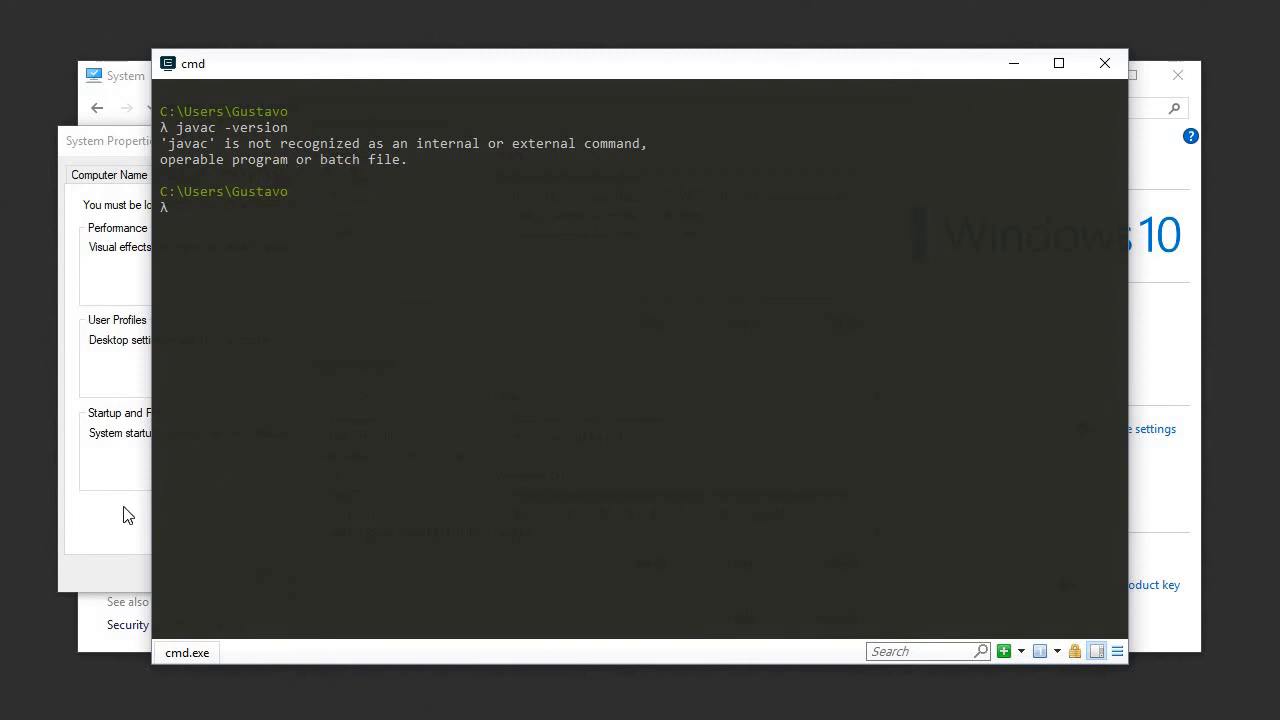
{"action": "left_click", "coordinate": [123, 537]}
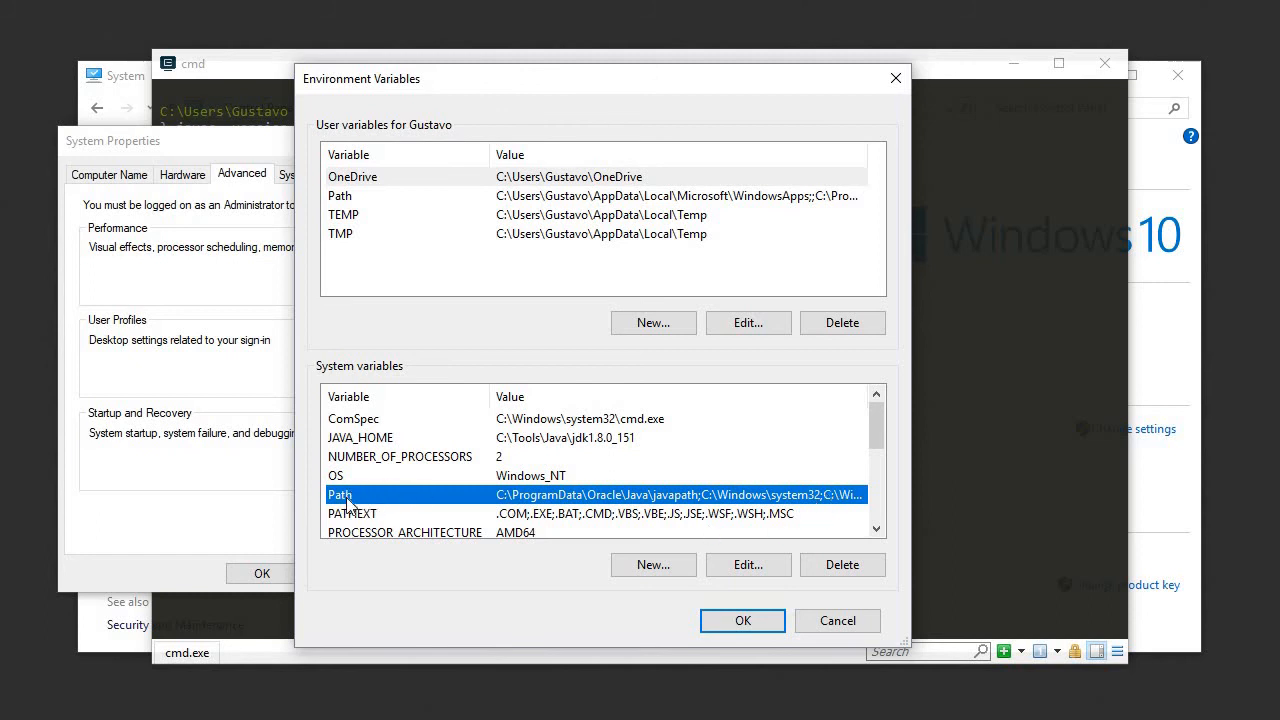
{"action": "left_click", "coordinate": [735, 567]}
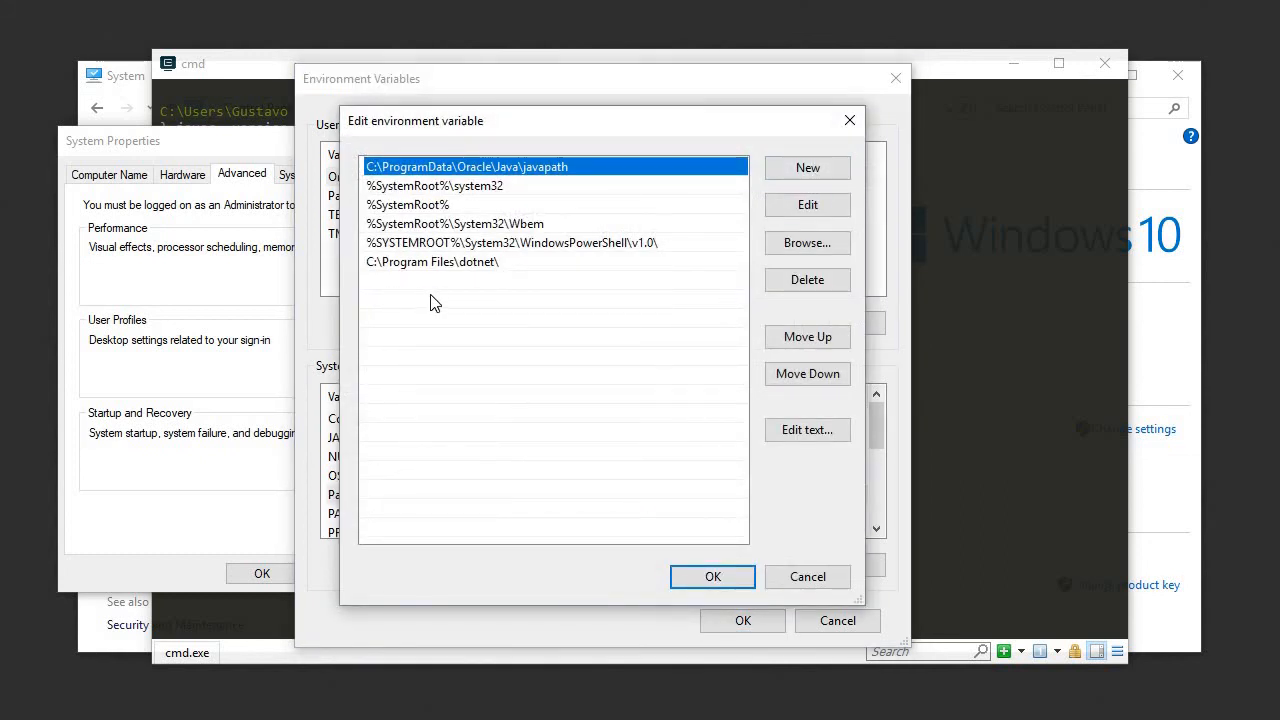
{"action": "left_click", "coordinate": [806, 170]}
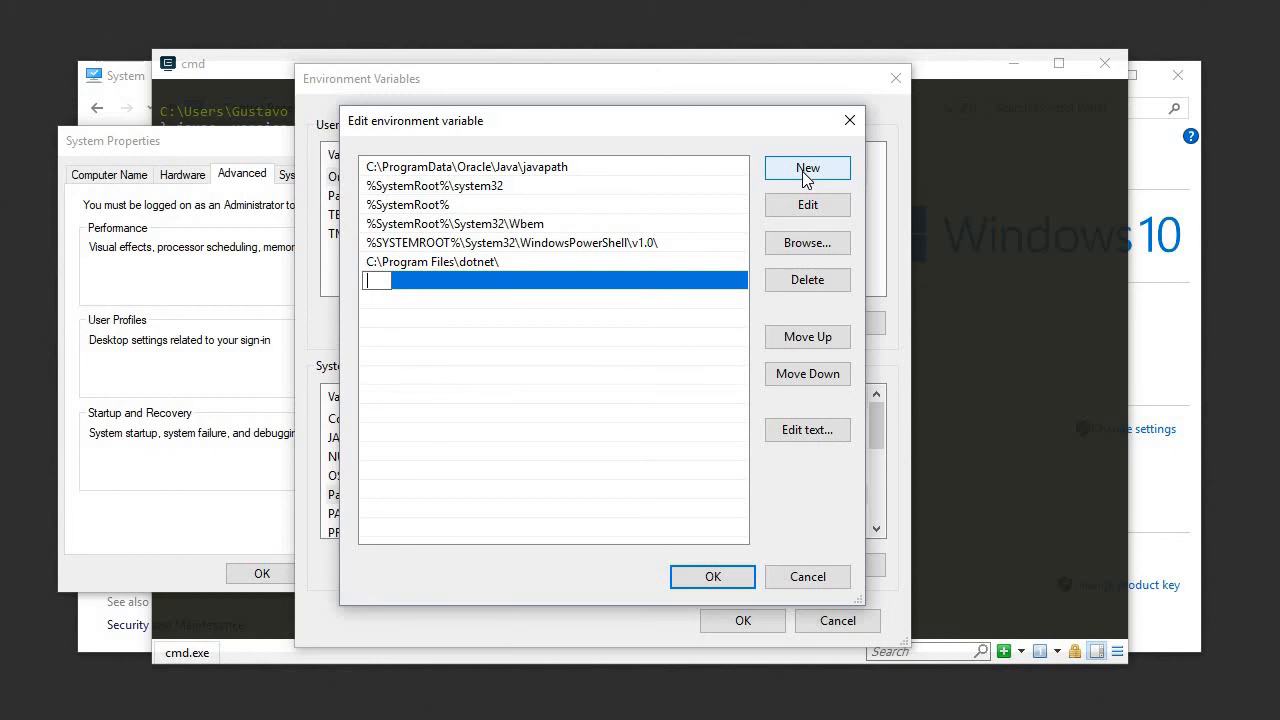
{"action": "type", "text": "%JAVA_HOME%"}
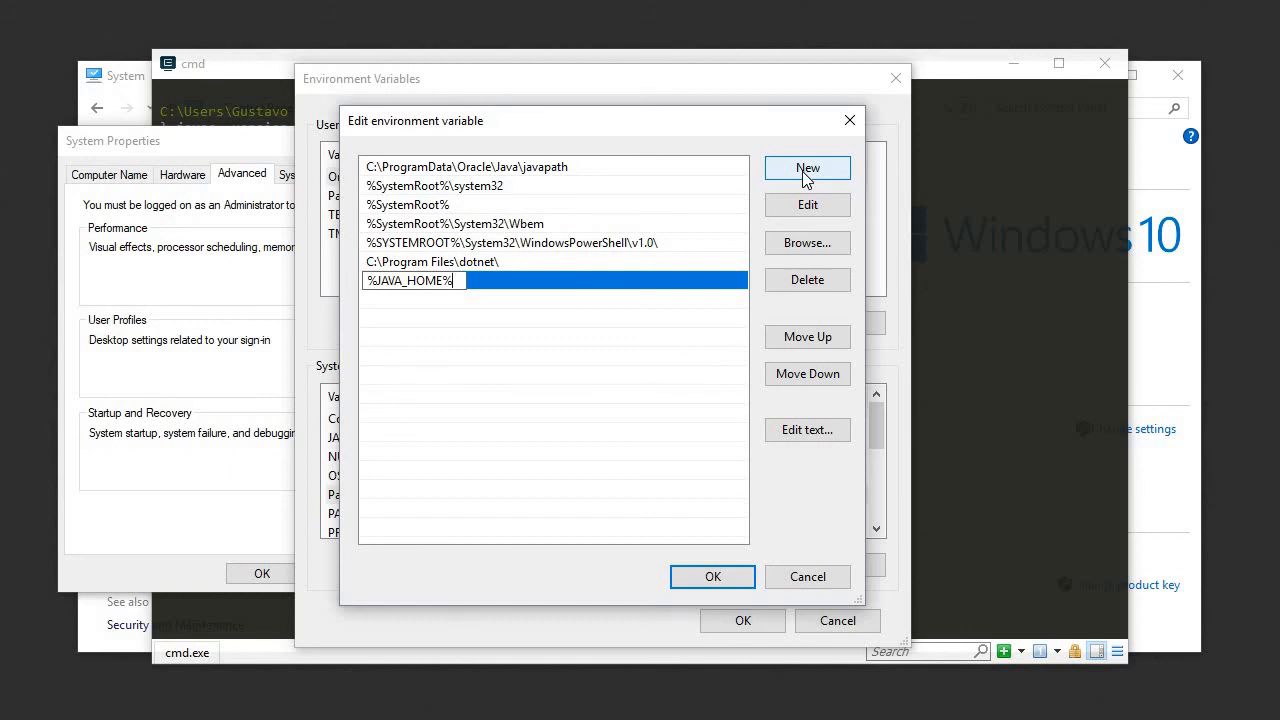
{"action": "type", "text": "\\"}
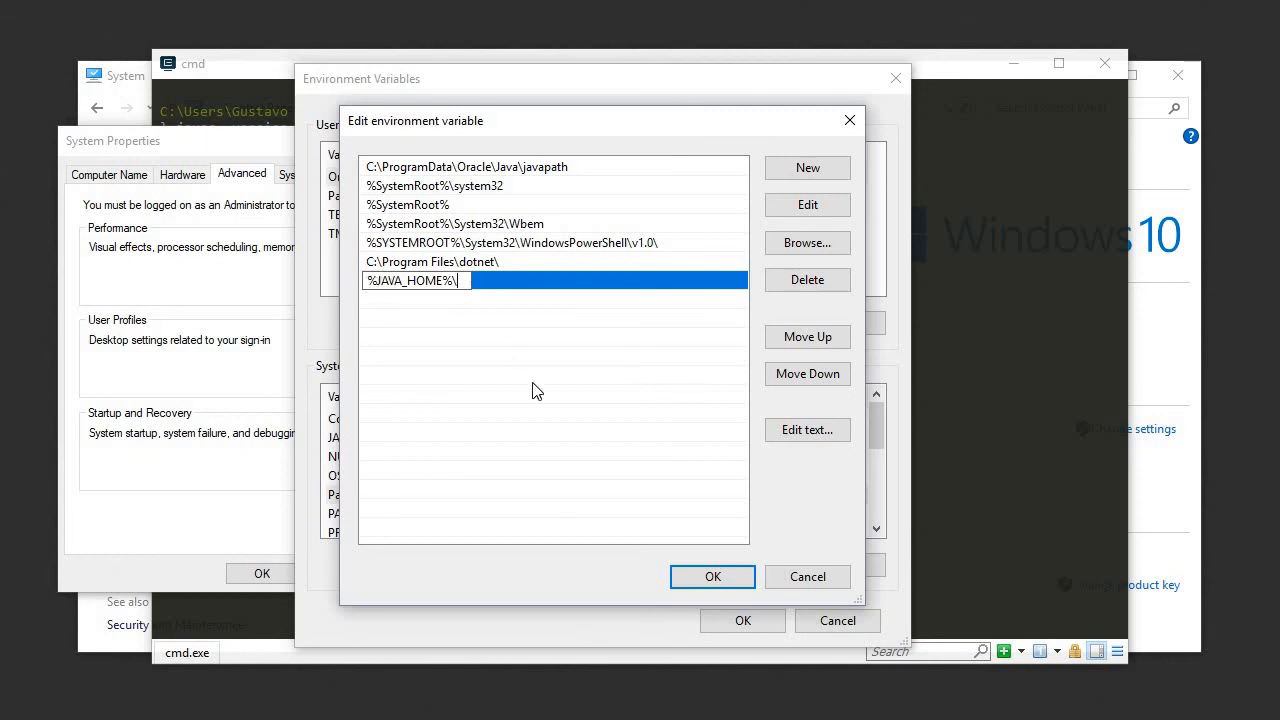
{"action": "type", "text": "bin"}
Step: Inspect the contents of the bin folder under C:\Tools\Java\jdk1.8.0_151 in File Explorer and close the window
{"action": "left_click", "coordinate": [436, 719]}
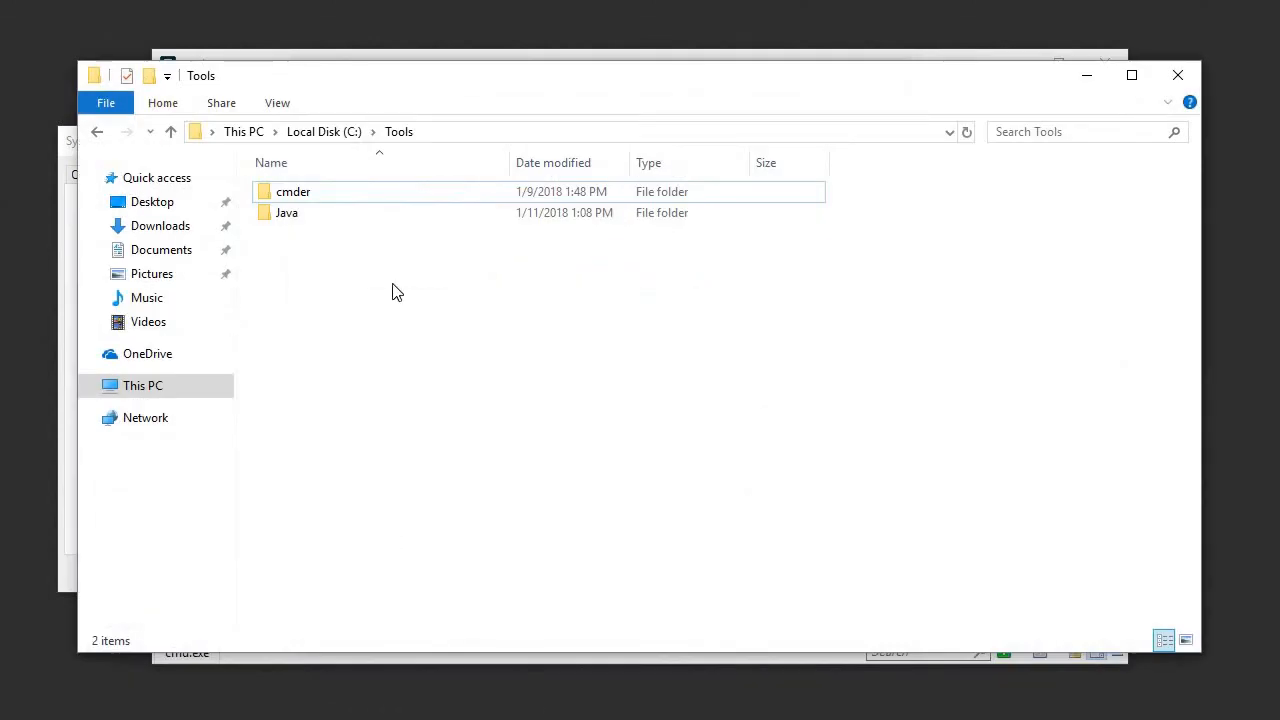
{"action": "left_click", "coordinate": [300, 222]}
{"action": "double_click", "coordinate": [298, 218]}
{"action": "double_click", "coordinate": [285, 200]}
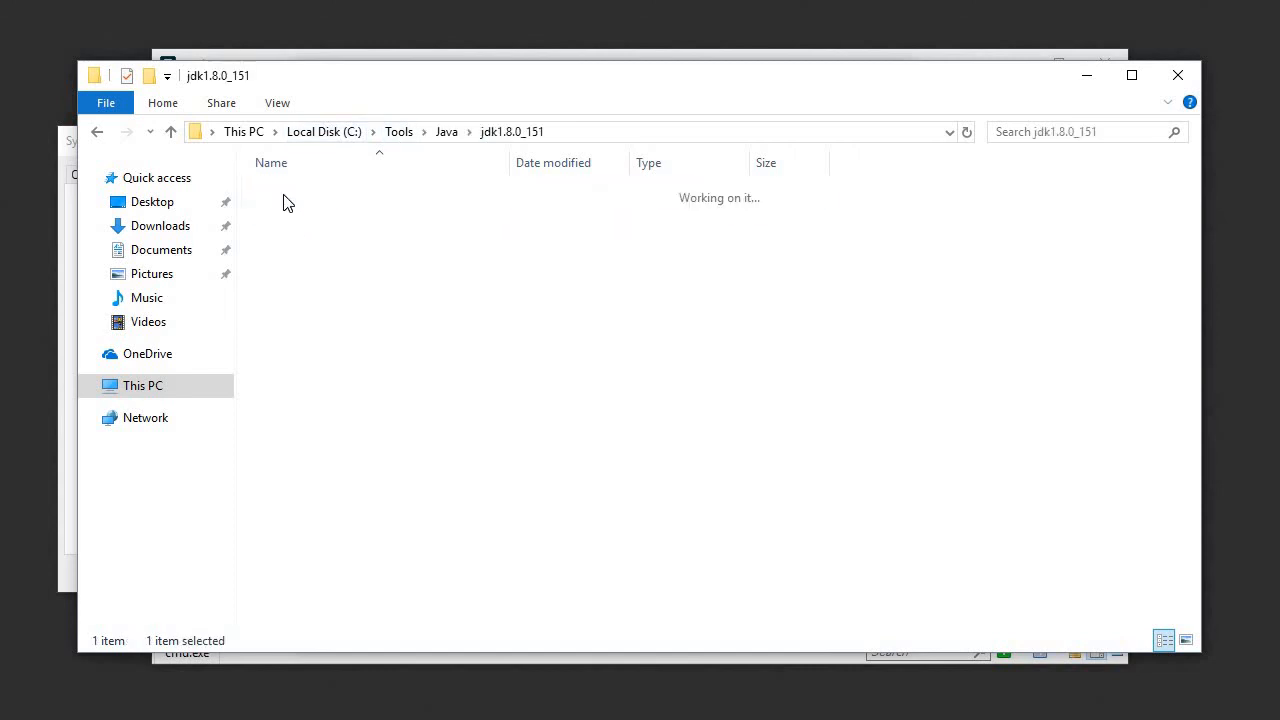
{"action": "left_click", "coordinate": [583, 135]}
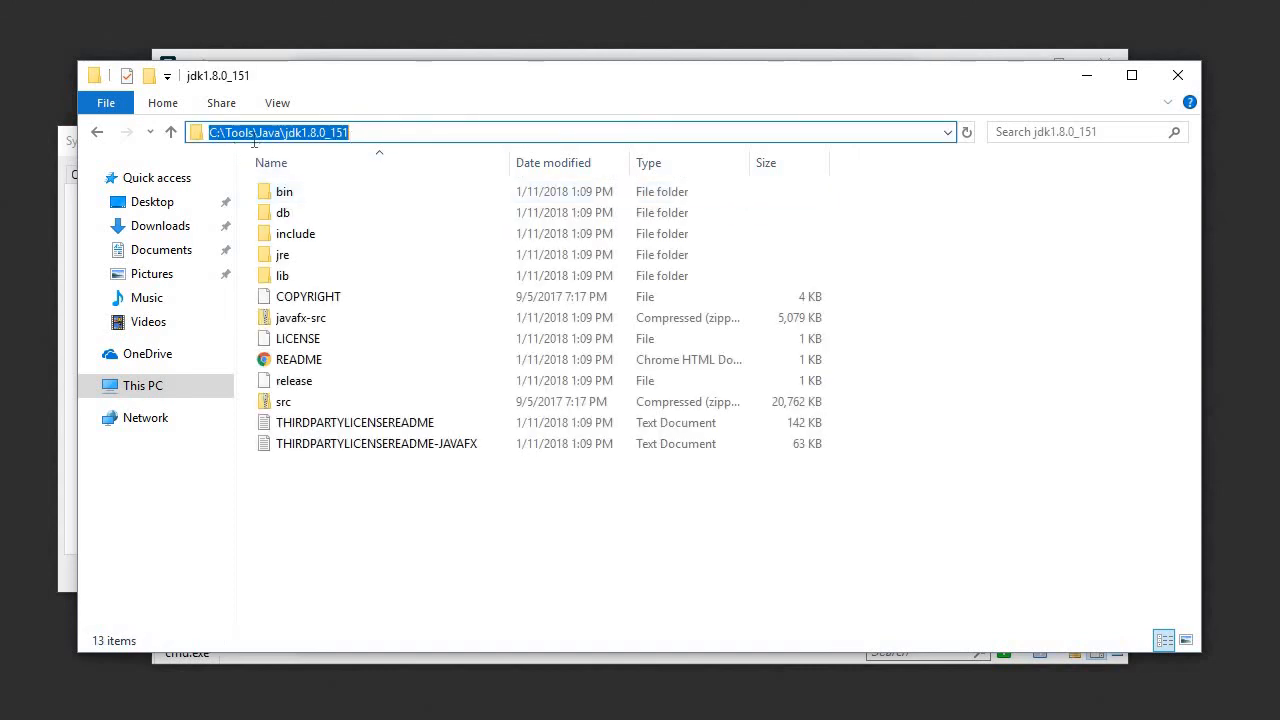
{"action": "double_click", "coordinate": [283, 199]}
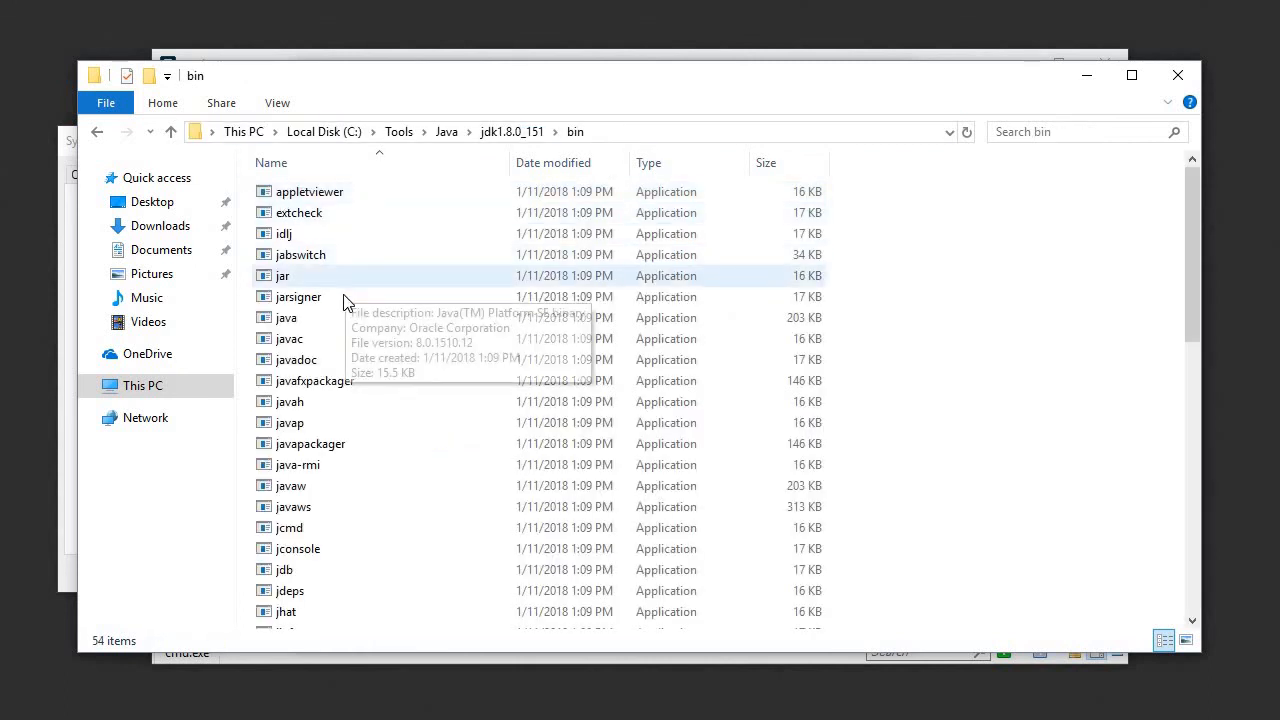
{"action": "scroll", "coordinate": [340, 353], "scroll_direction": "down", "scroll_amount": 4}
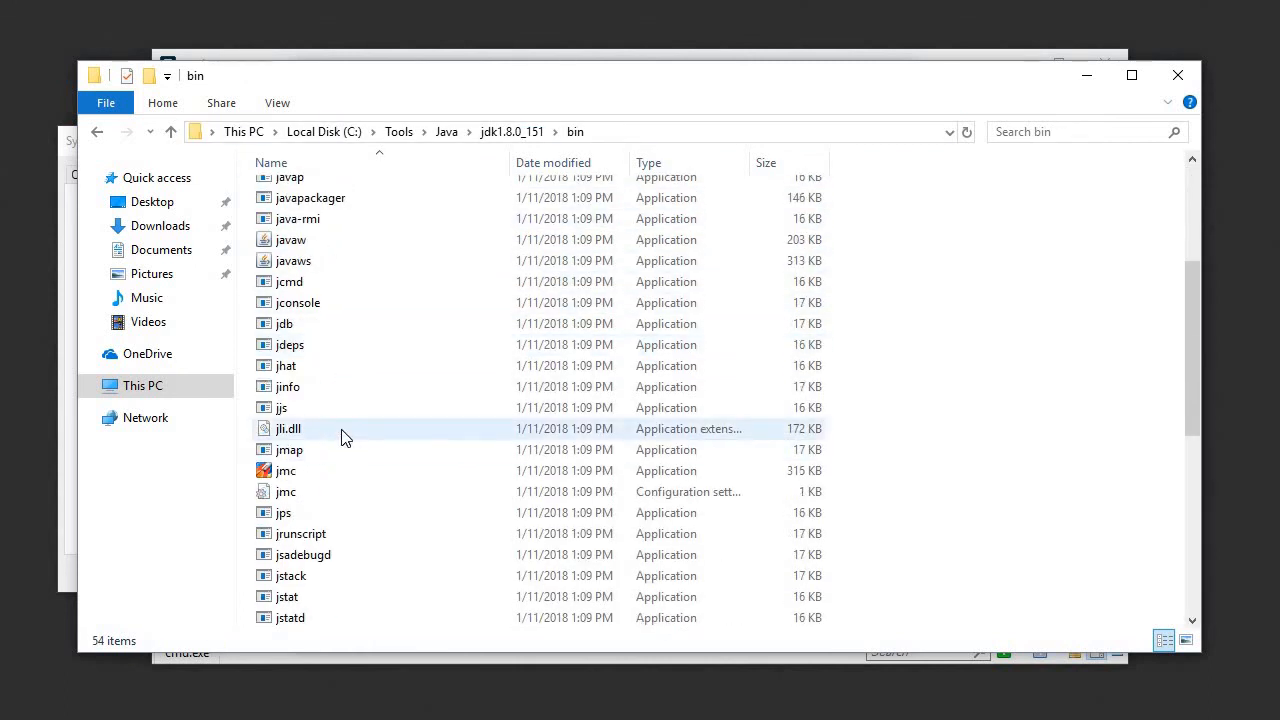
{"action": "scroll", "coordinate": [343, 434], "scroll_direction": "up", "scroll_amount": 4}
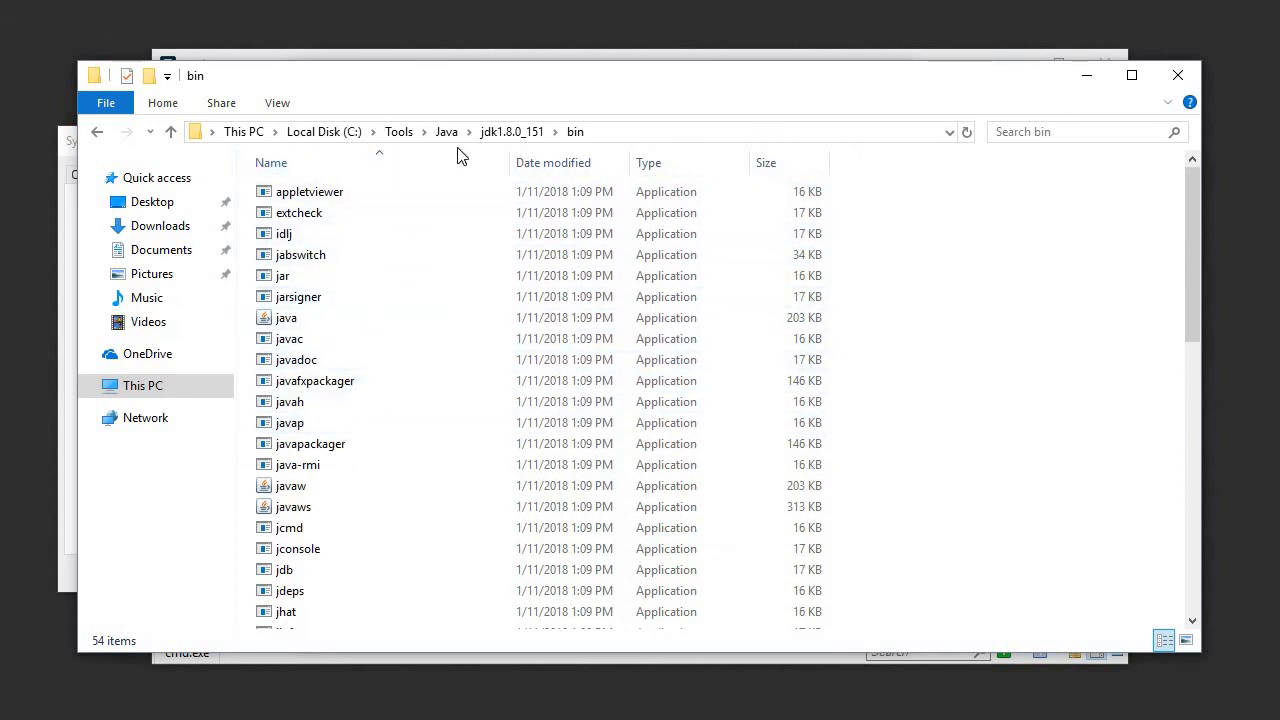
{"action": "left_click", "coordinate": [1177, 75]}
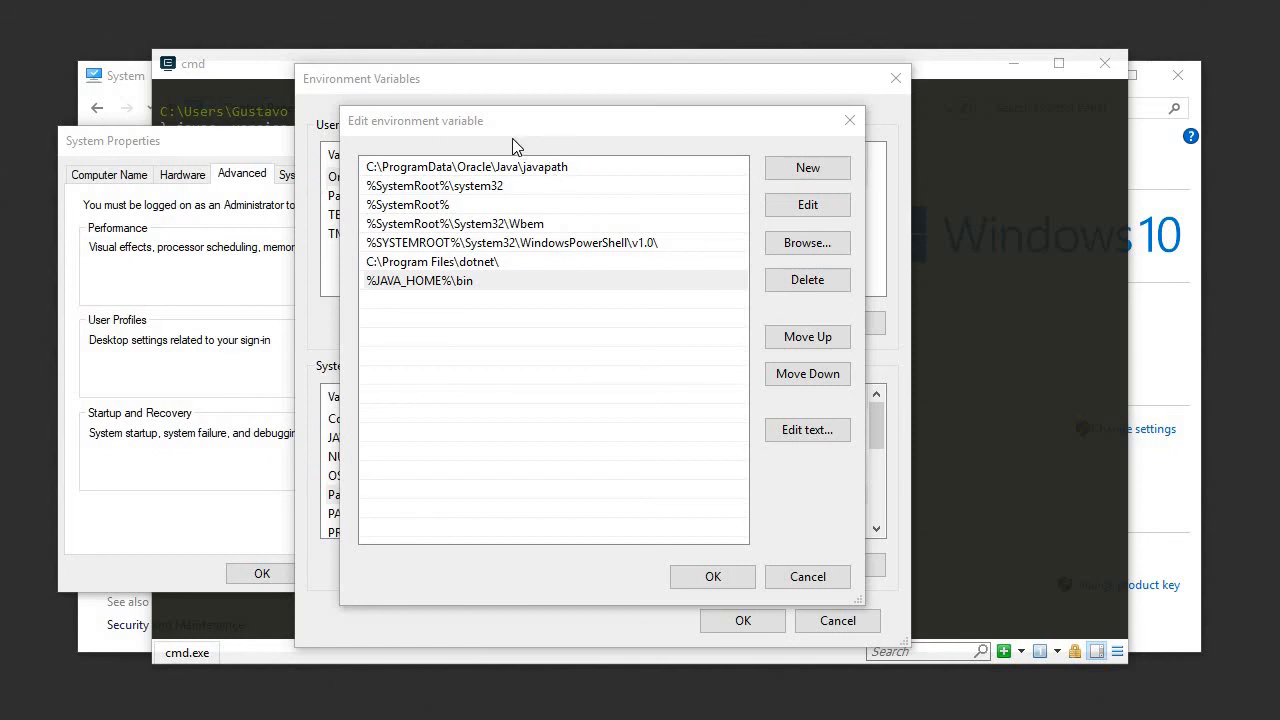
Step: Move the Path editor aside to check the system variables, save the Path and environment variable changes, and close System Properties
{"action": "left_click_drag", "start_coordinate": [512, 140], "coordinate": [714, 139]}
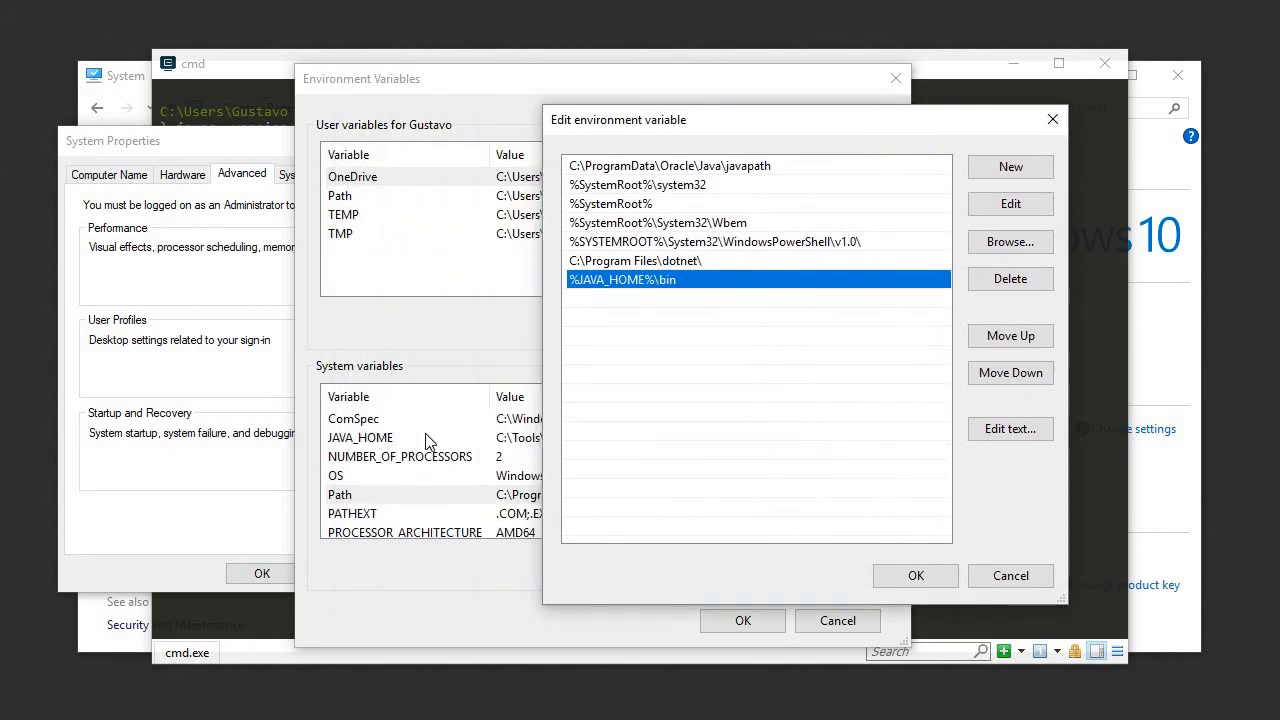
{"action": "left_click_drag", "start_coordinate": [643, 124], "coordinate": [786, 151]}
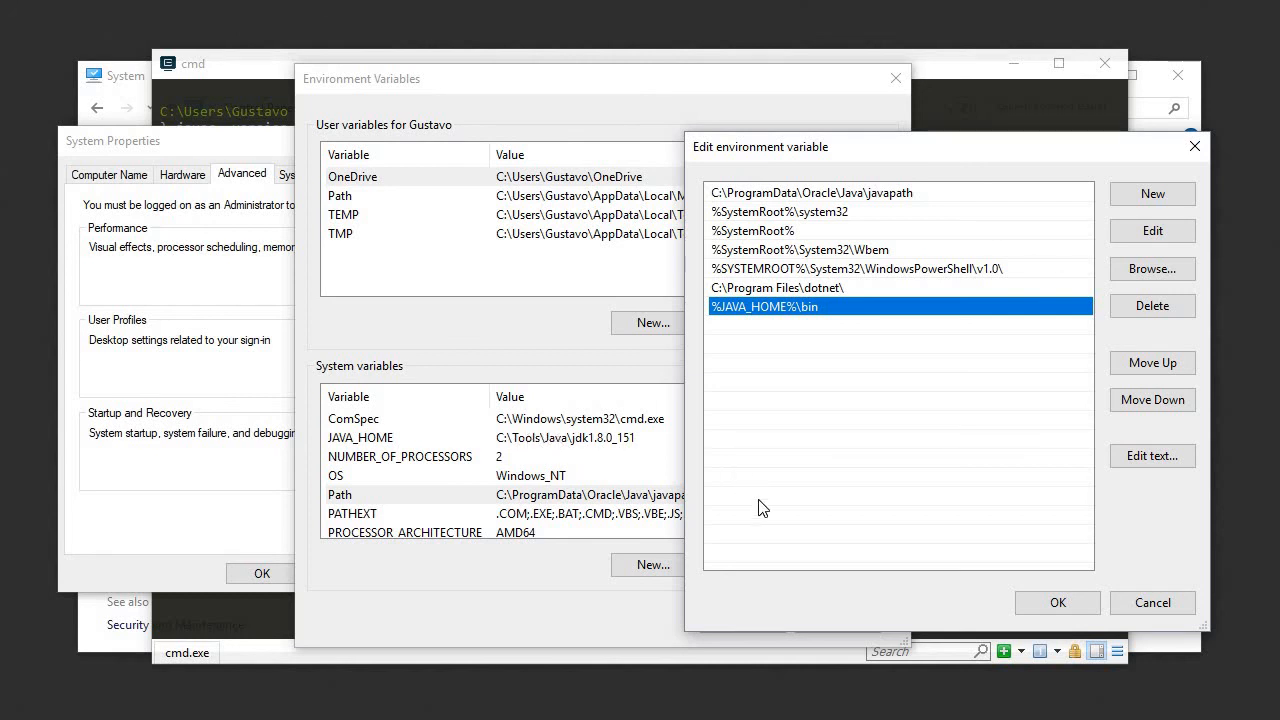
{"action": "left_click", "coordinate": [1058, 602]}
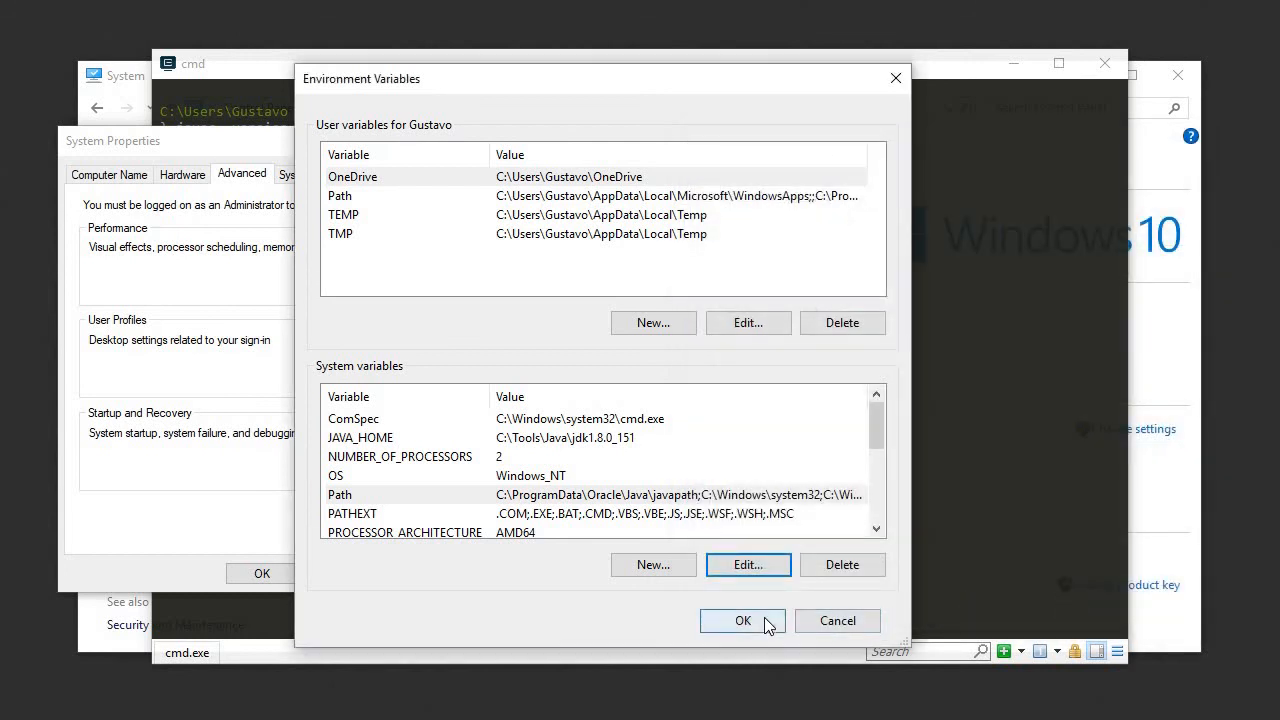
{"action": "left_click", "coordinate": [748, 624]}
{"action": "left_click", "coordinate": [280, 575]}
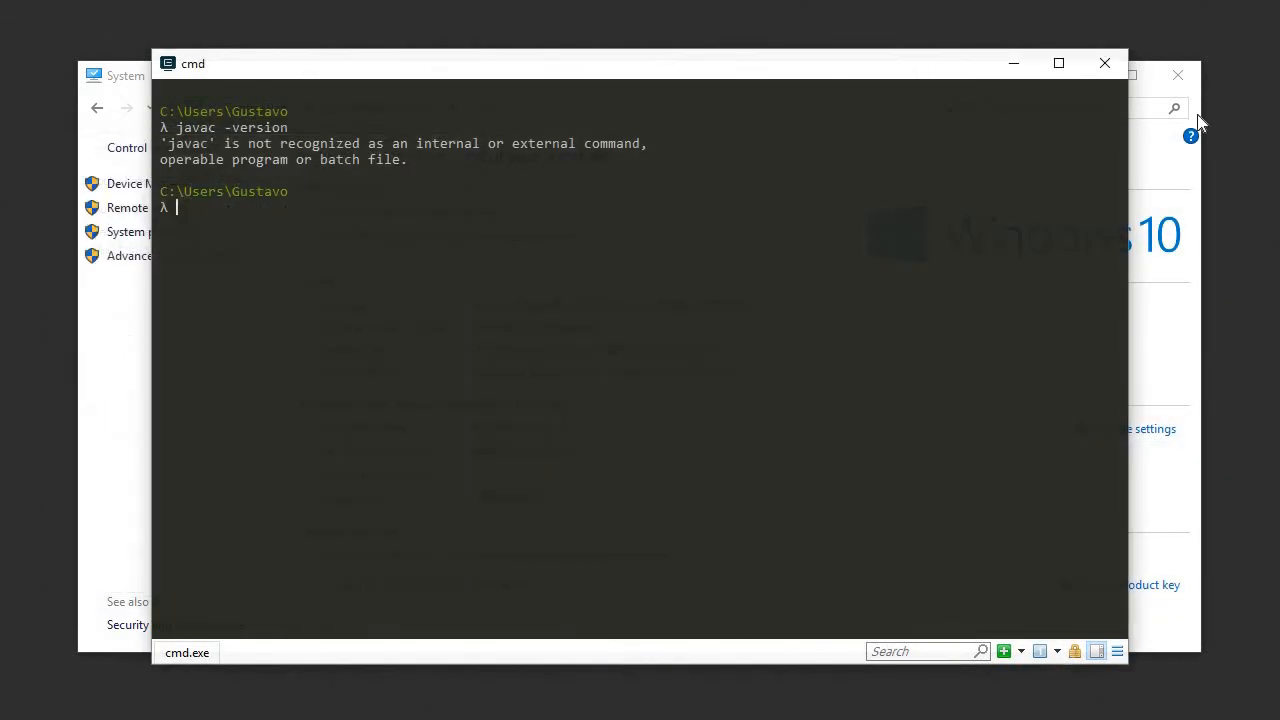
Step: Restart the cmd console so it loads the new variables and run javac -version
{"action": "left_click", "coordinate": [1106, 65]}
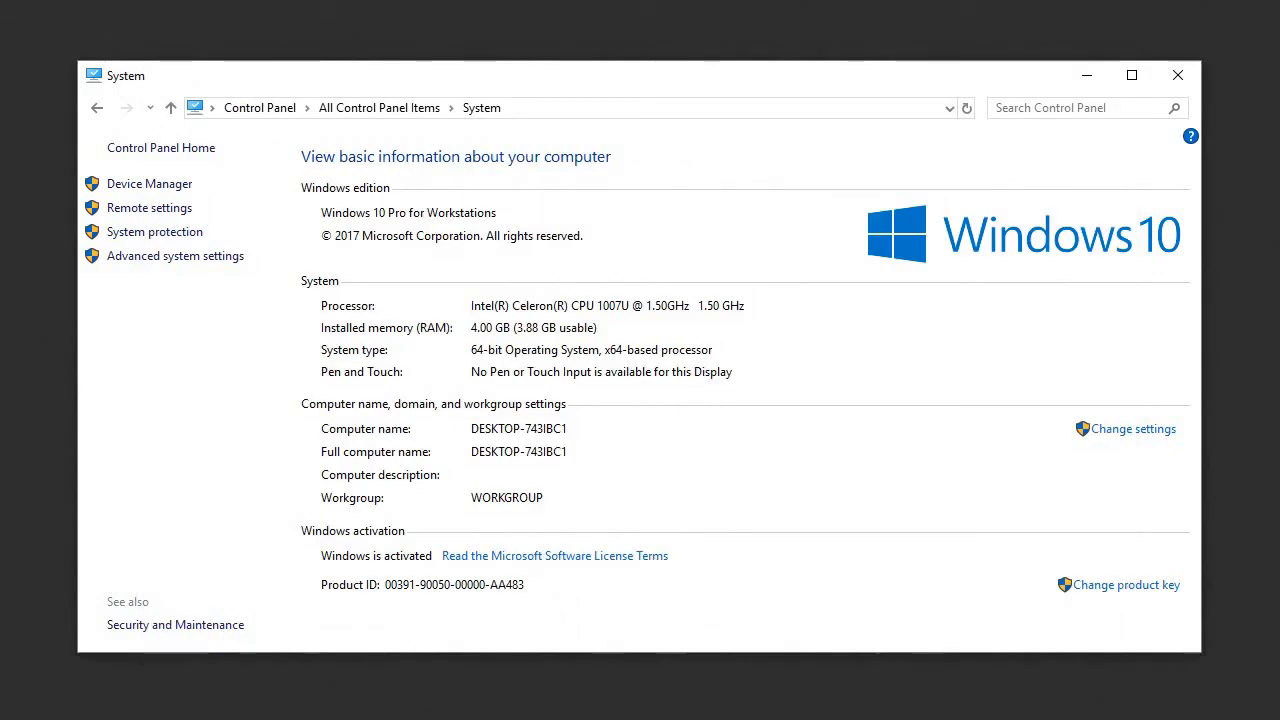
{"action": "left_click", "coordinate": [596, 718]}
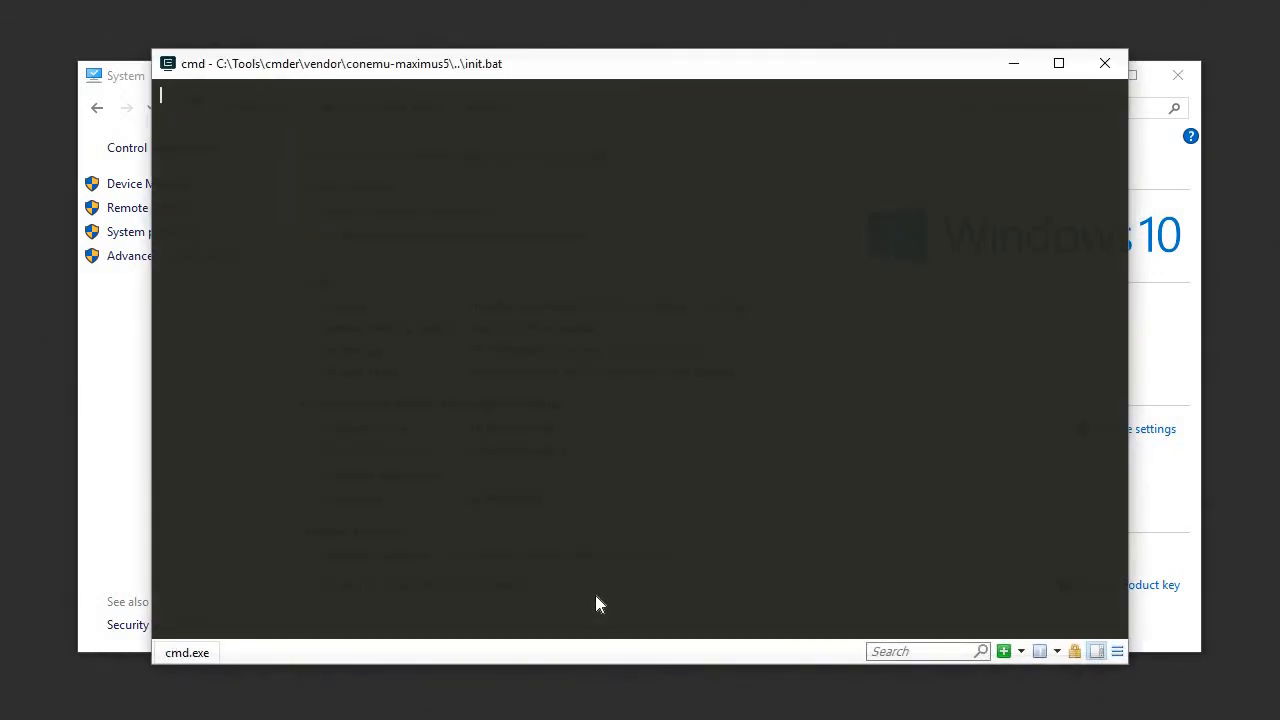
{"action": "type", "text": "jav"}
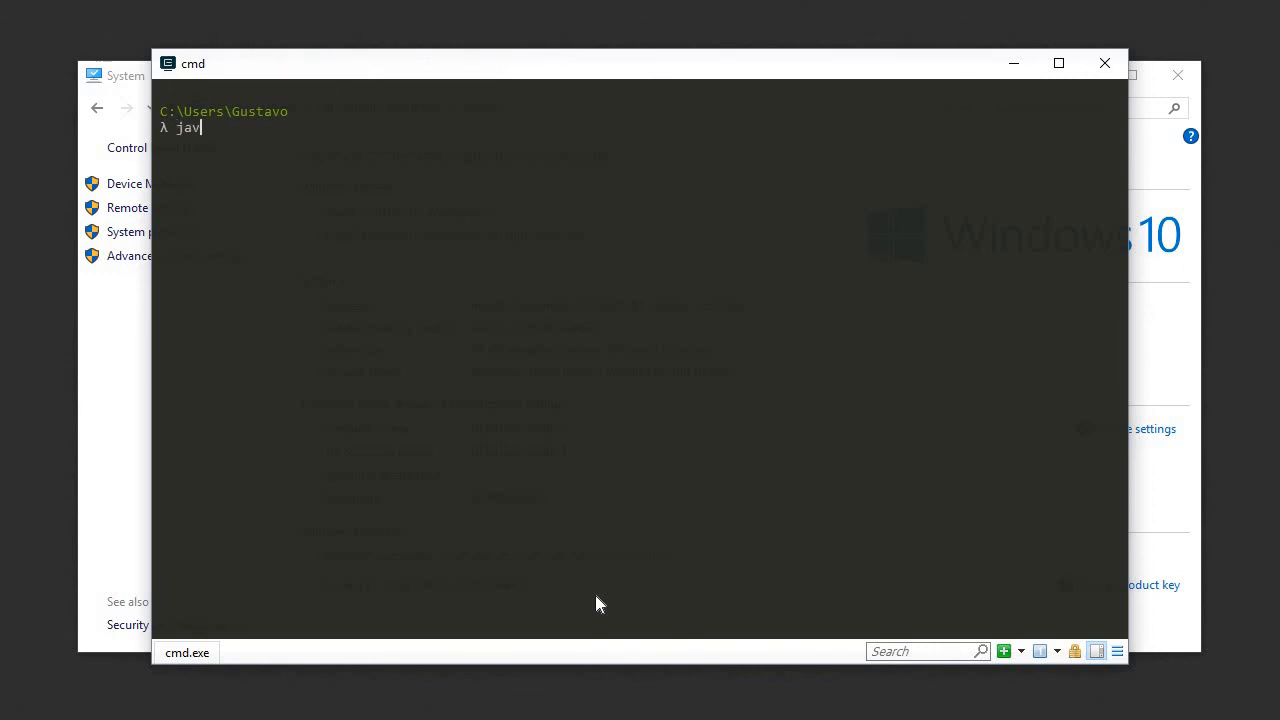
{"action": "type", "text": "ac -version"}
{"action": "key", "text": "Return"}
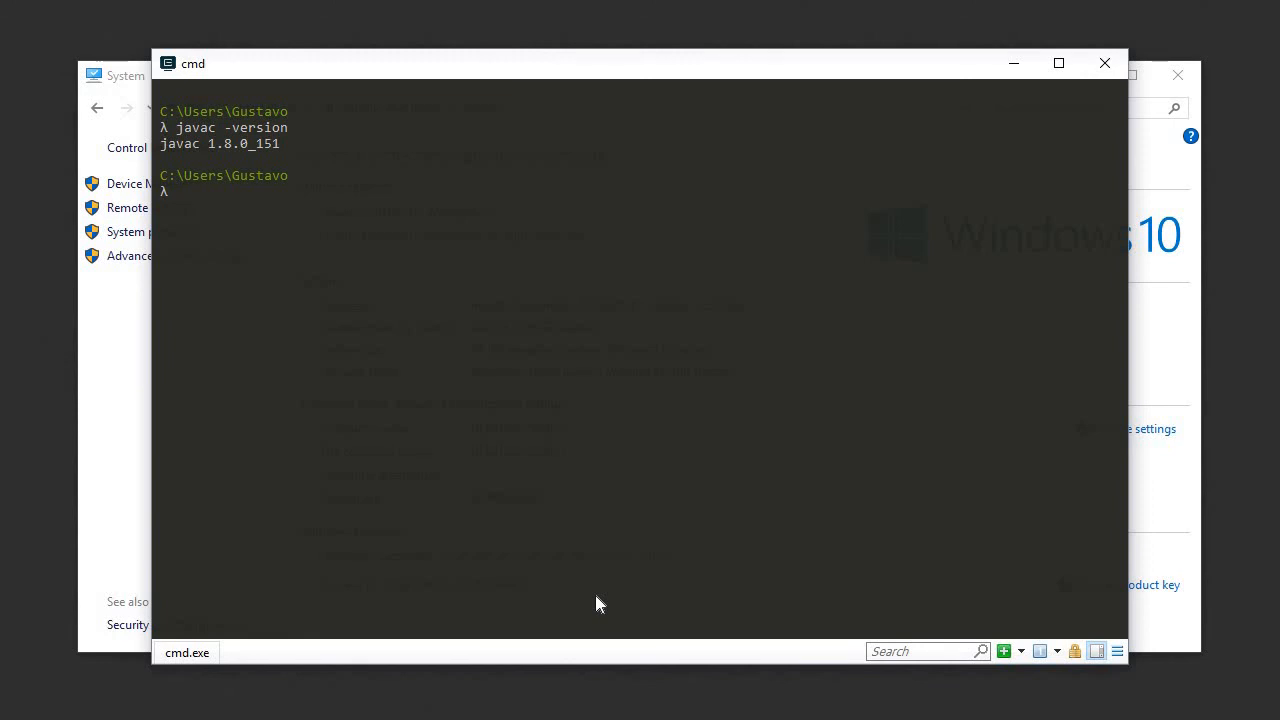
Step: Check the Java runtime version in the console with java -version
{"action": "type", "text": "java -v"}
{"action": "type", "text": "ersion"}
{"action": "key", "text": "Return"}
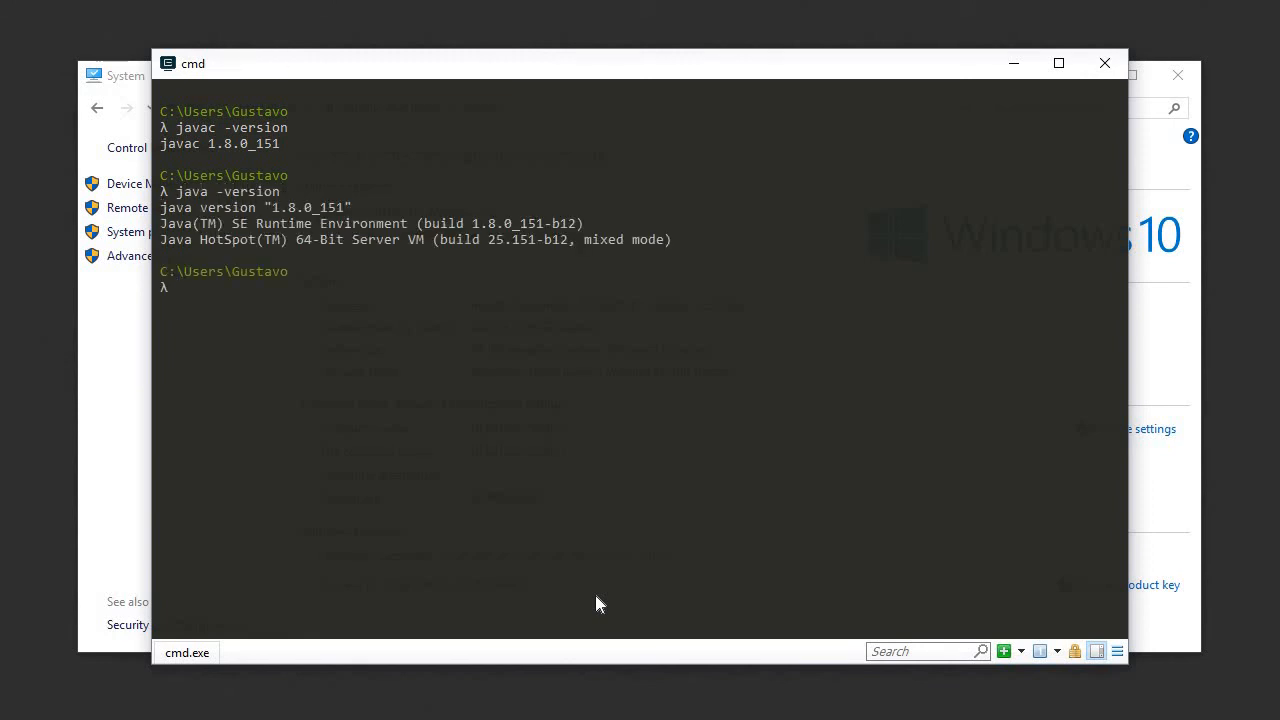